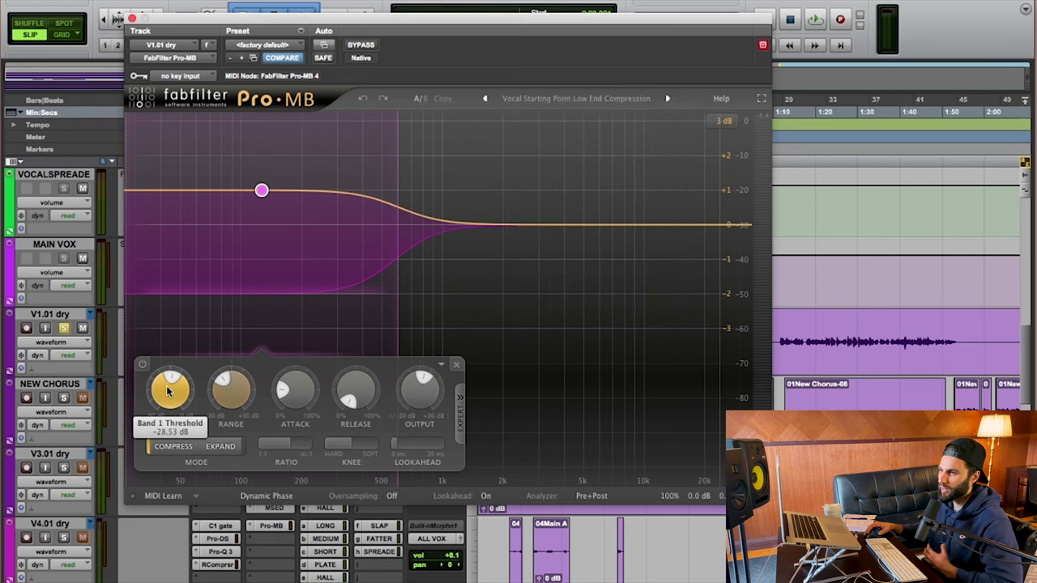
# Play the soloed V1.01 dry vocal and compare it with Pro-MB bypassed and engaged
pyautogui.moveTo(166, 392)
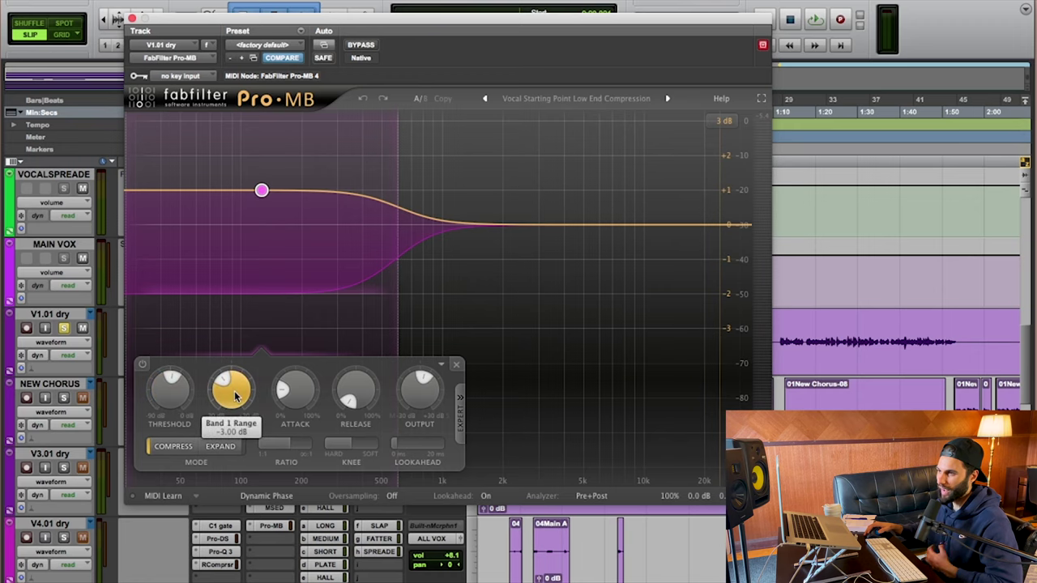
pyautogui.moveTo(236, 396)
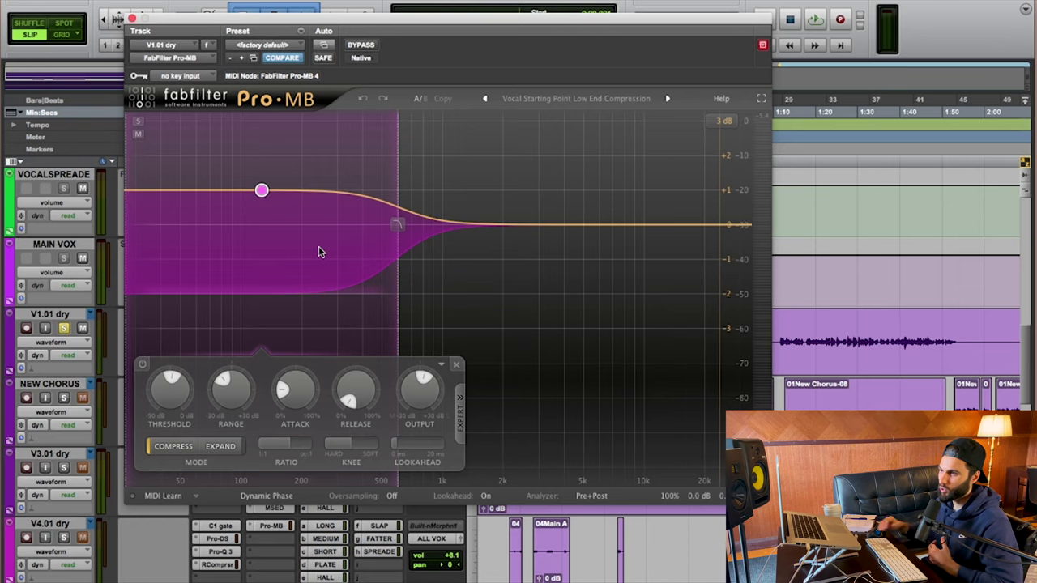
pyautogui.moveTo(425, 390)
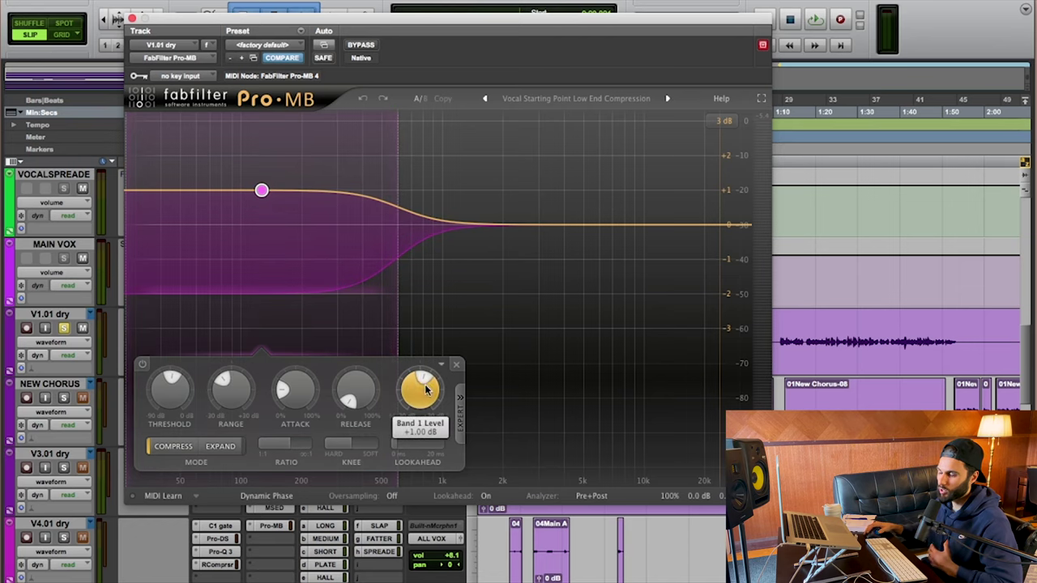
pyautogui.moveTo(261, 191)
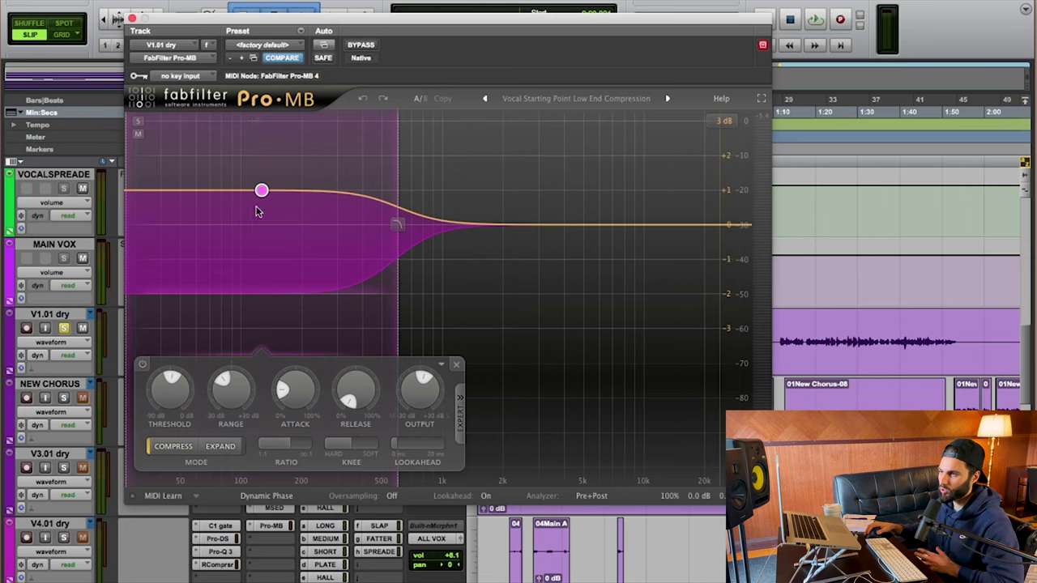
pyautogui.moveTo(262, 252)
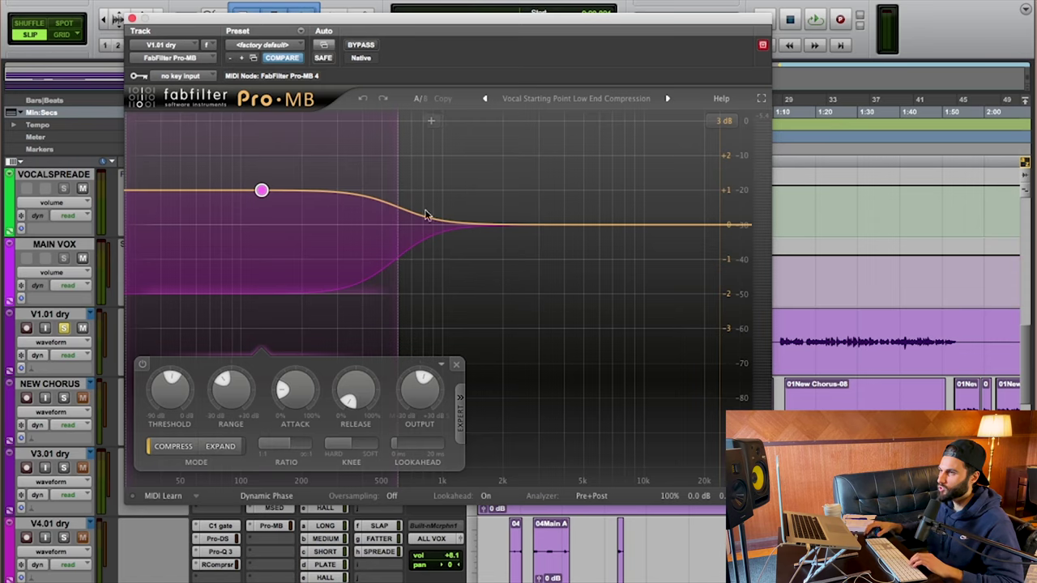
pyautogui.click(361, 45)
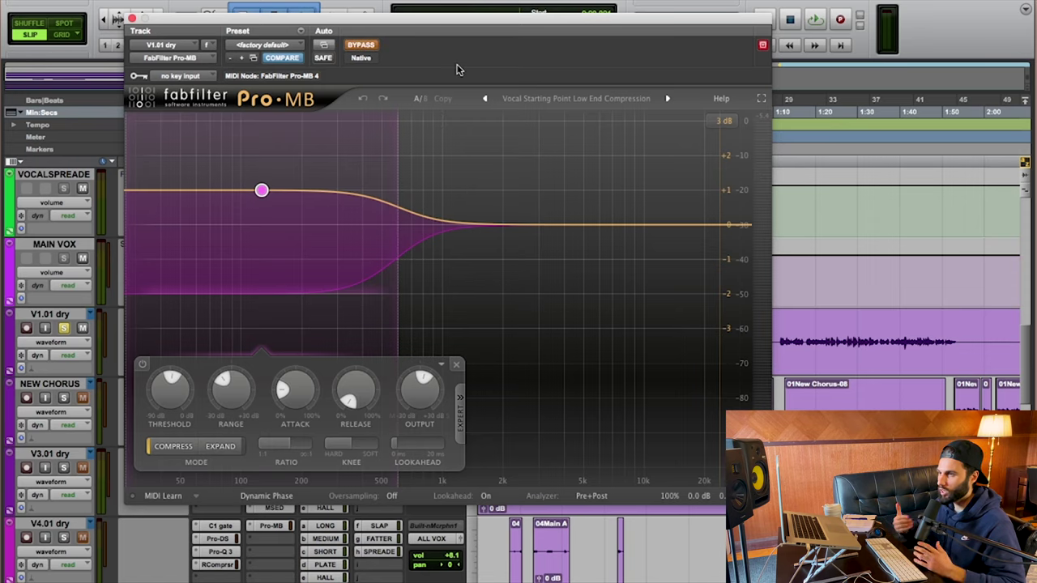
pyautogui.press('space')
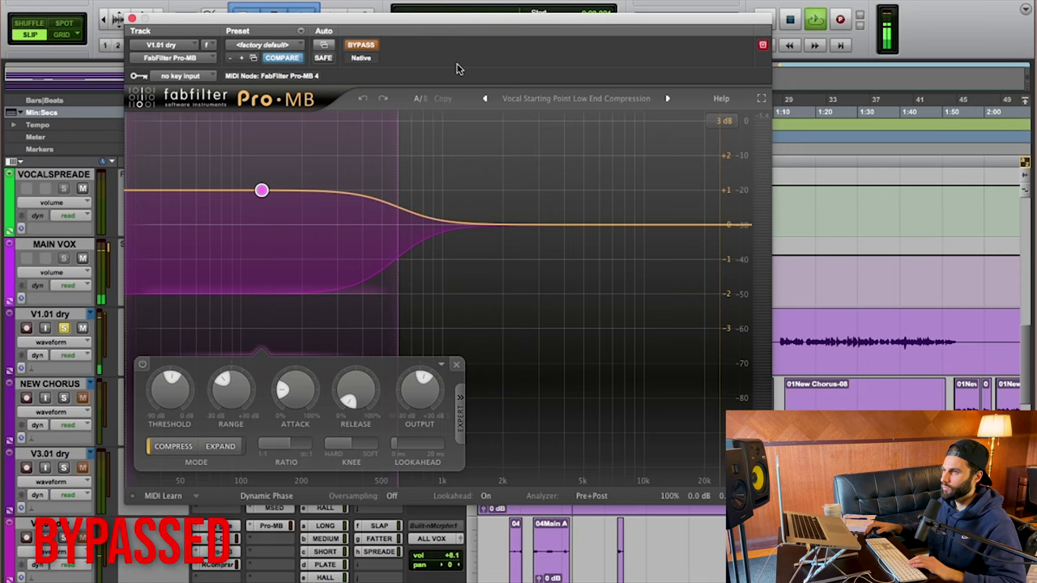
pyautogui.click(362, 46)
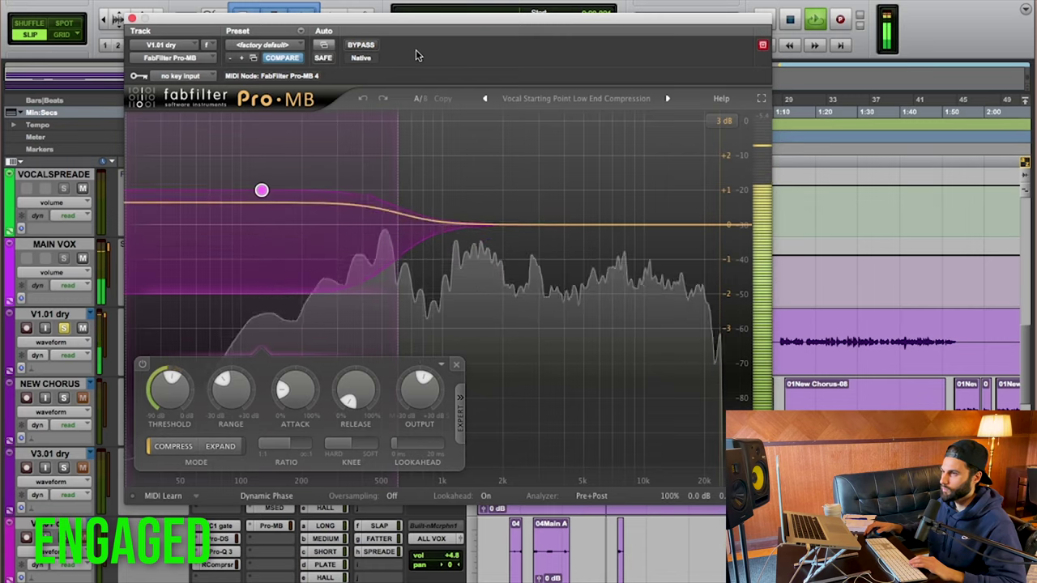
pyautogui.press('space')
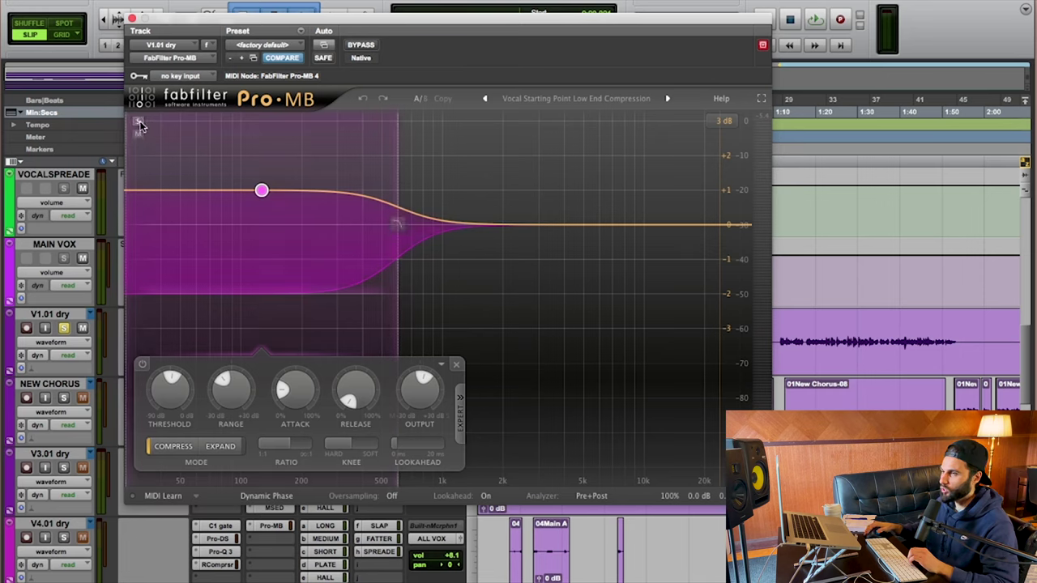
# Solo the low band in Pro-MB, play the vocal to audition that band alone, and unsolo it
pyautogui.click(139, 122)
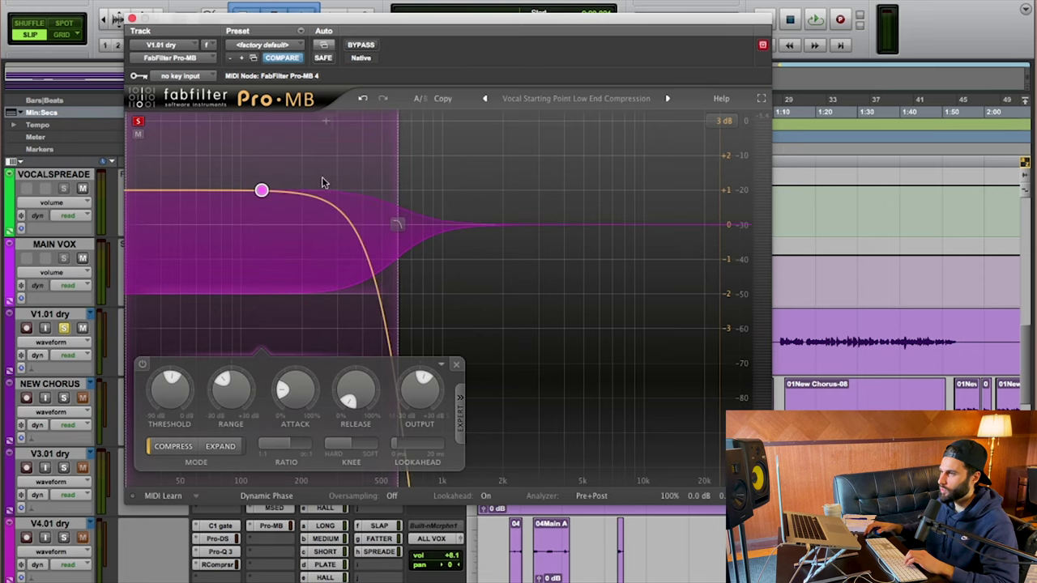
pyautogui.press('space')
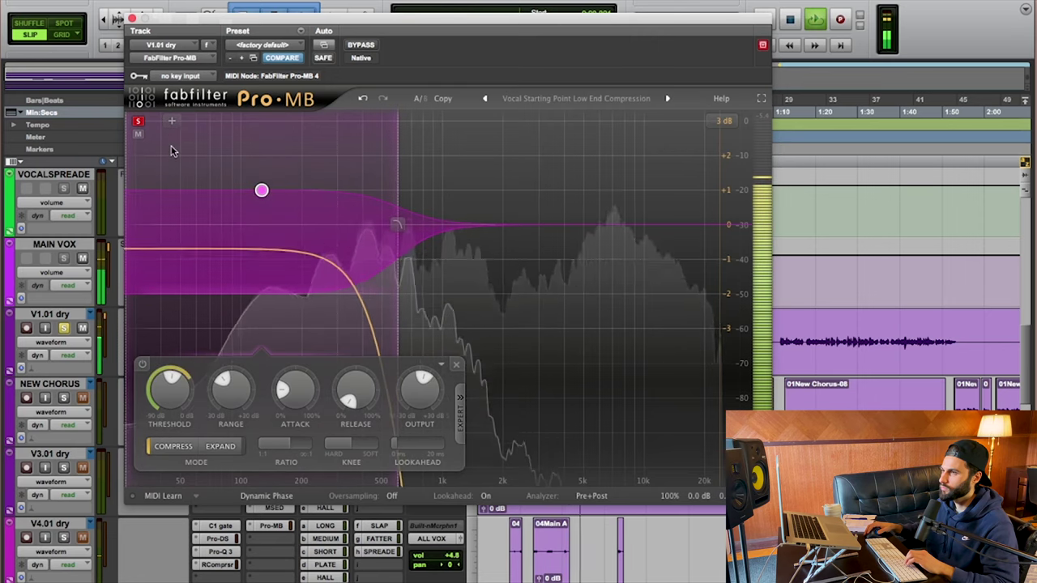
pyautogui.press('space')
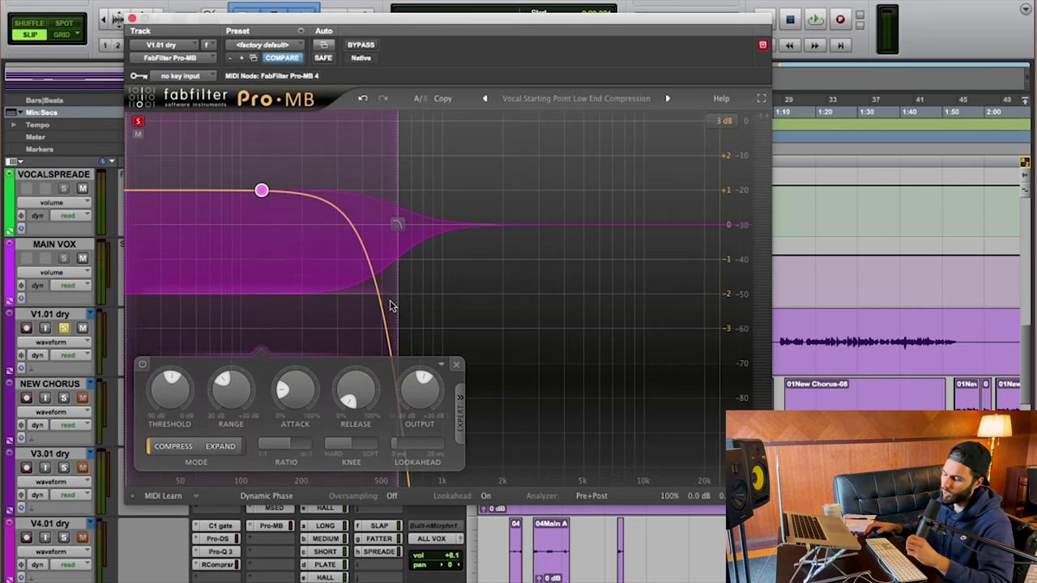
pyautogui.click(139, 121)
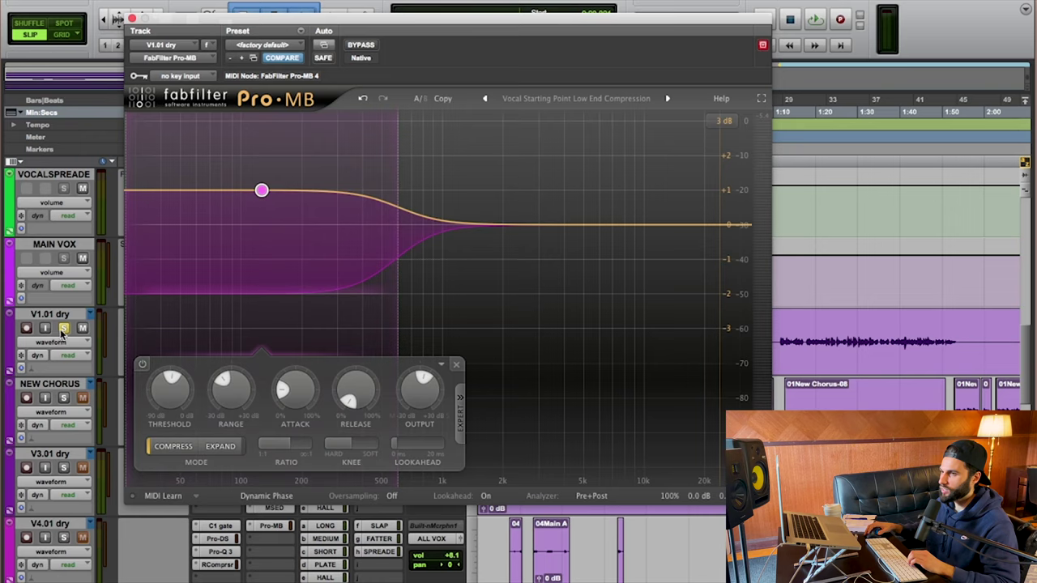
# Unsolo the V1.01 dry track and compare Pro-MB bypassed and engaged within the full mix during playback
pyautogui.click(357, 46)
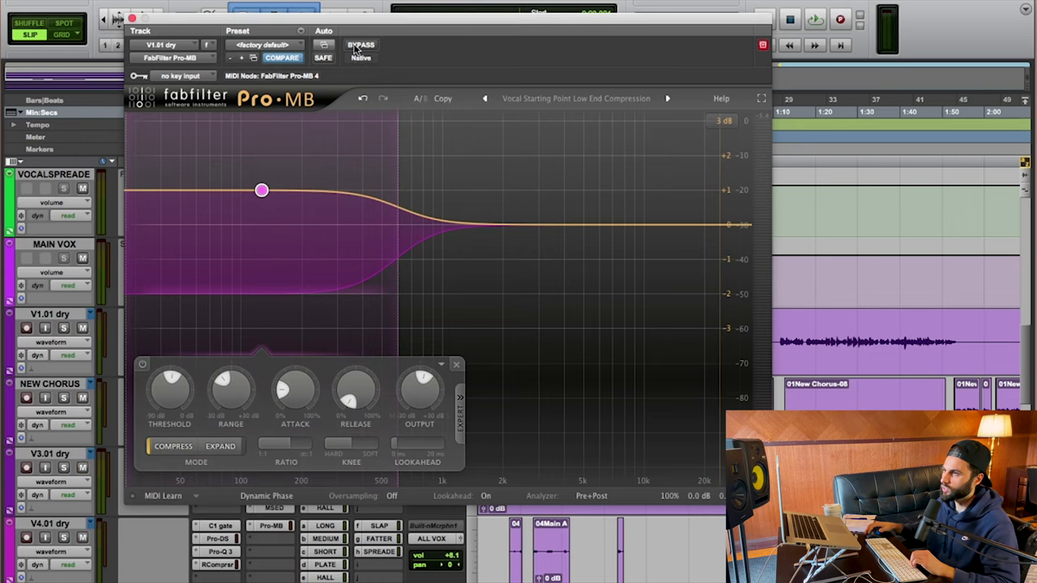
pyautogui.press('space')
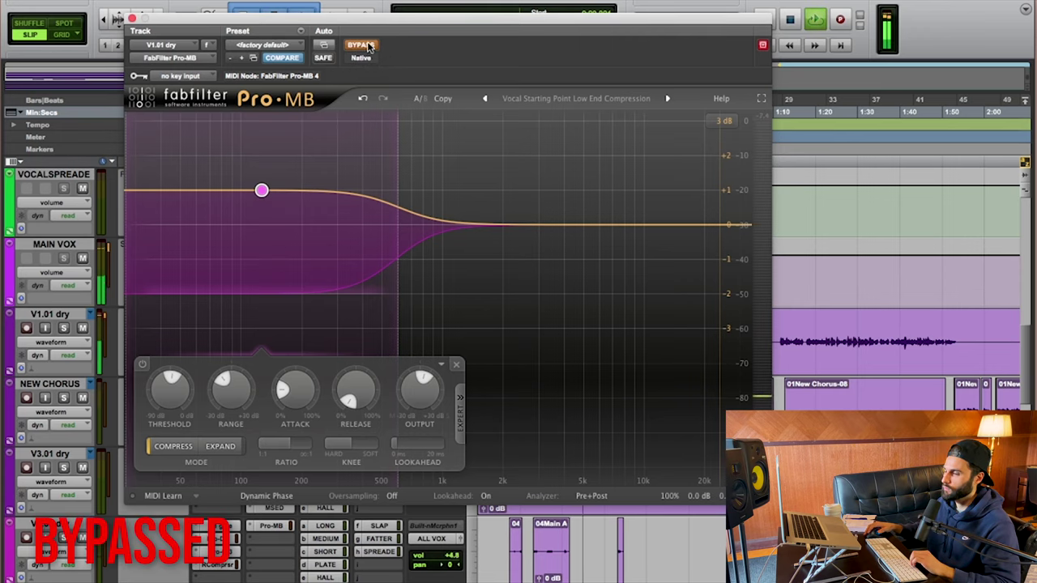
pyautogui.click(365, 46)
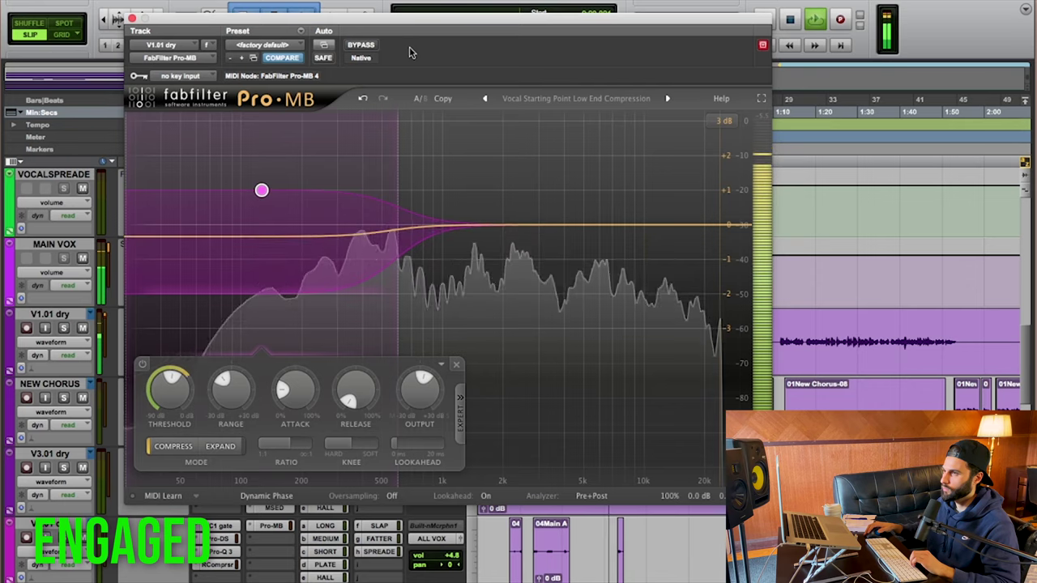
pyautogui.click(362, 46)
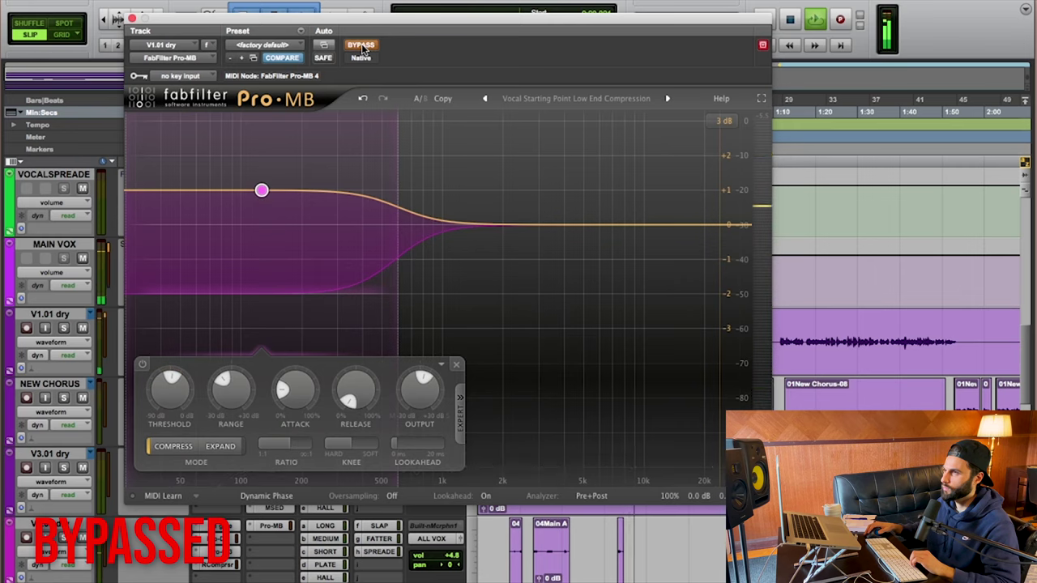
pyautogui.click(361, 46)
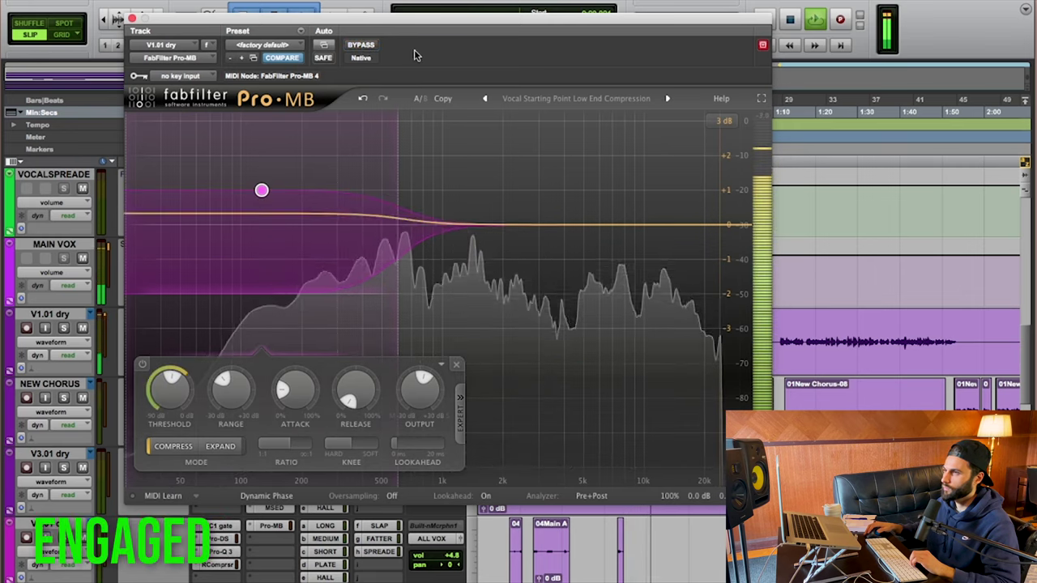
pyautogui.press('space')
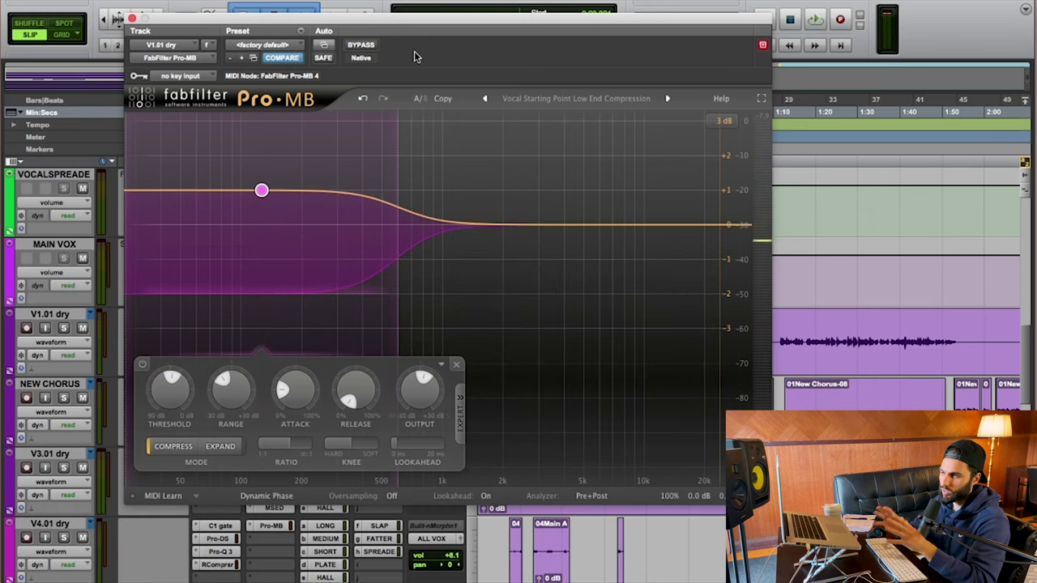
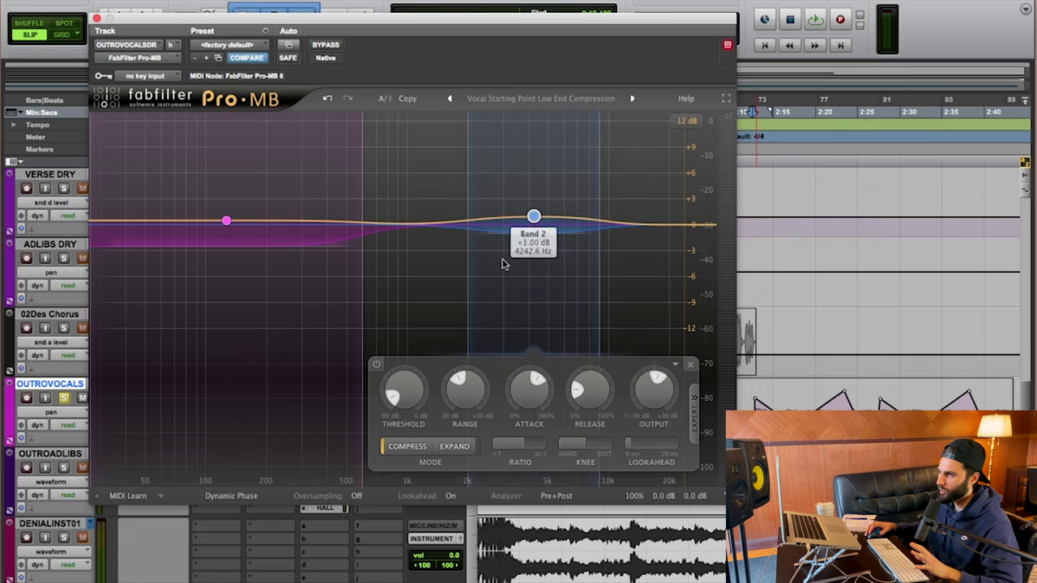
# Set the display range of Pro-MB on the outro vocals to 3 dB and shift the plugin window slightly aside
pyautogui.click(686, 120)
pyautogui.click(693, 167)
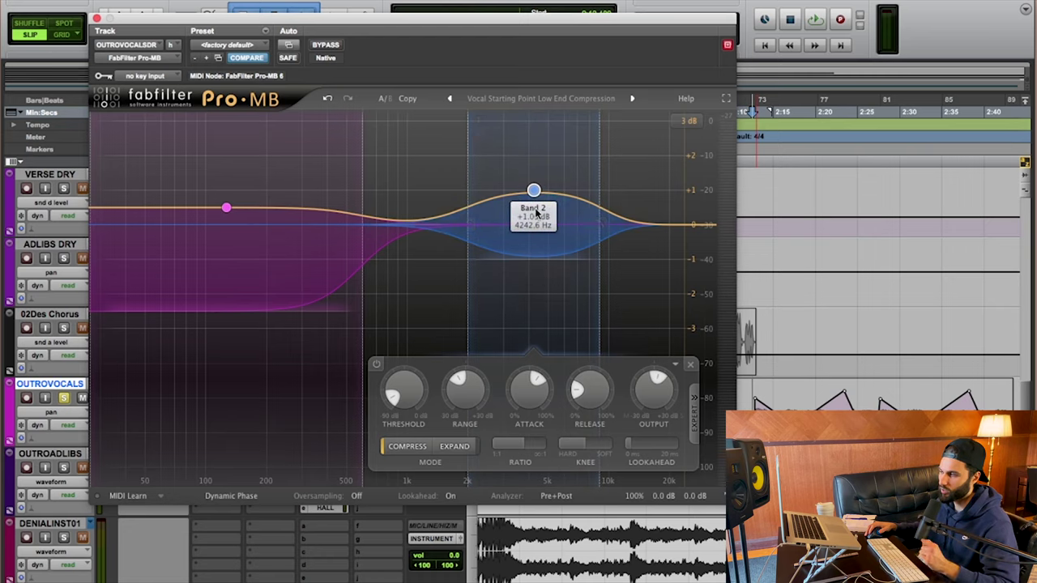
pyautogui.moveTo(488, 21); pyautogui.dragTo(458, 16)
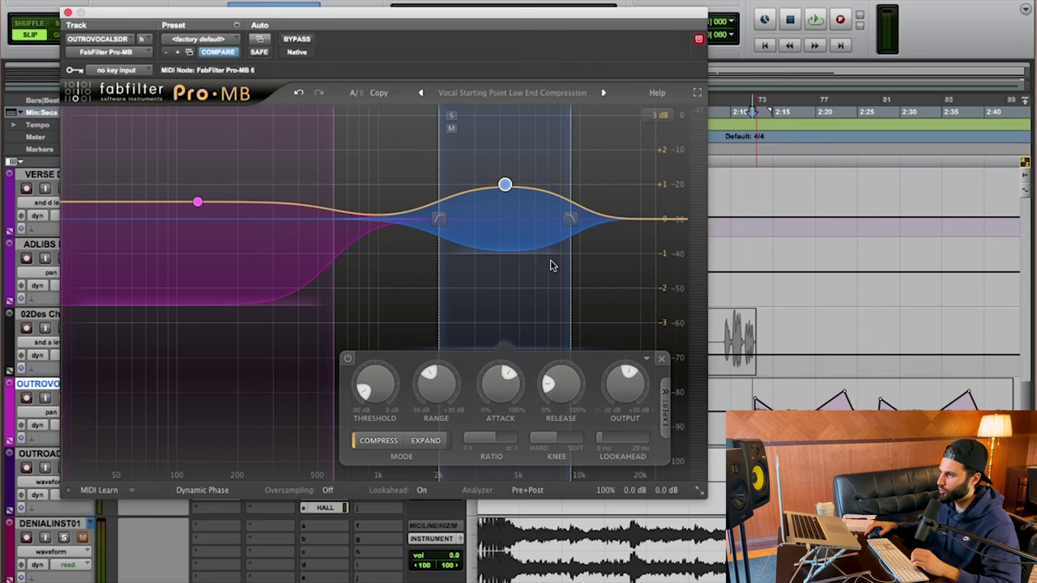
# Play the outro vocals and compare the sound with Pro-MB's Band 2 engaged and bypassed, leaving the band engaged
pyautogui.press('super+bracketleft')
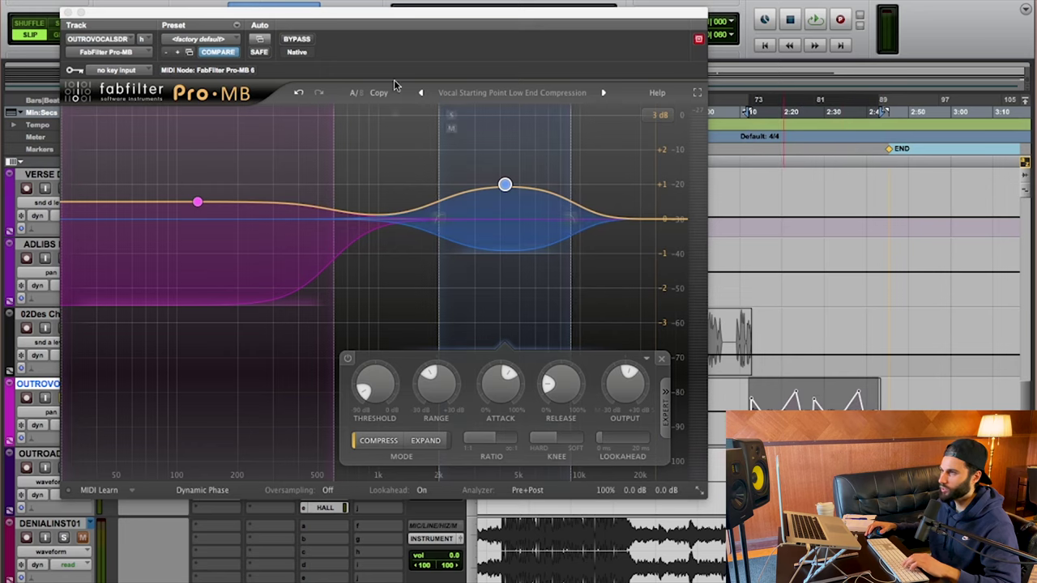
pyautogui.press('space')
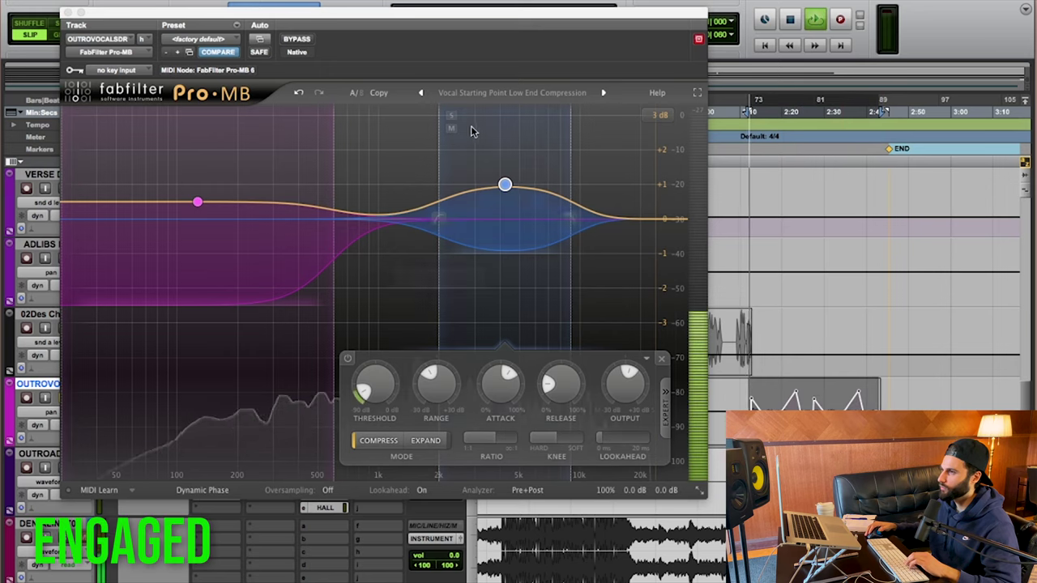
pyautogui.click(348, 360)
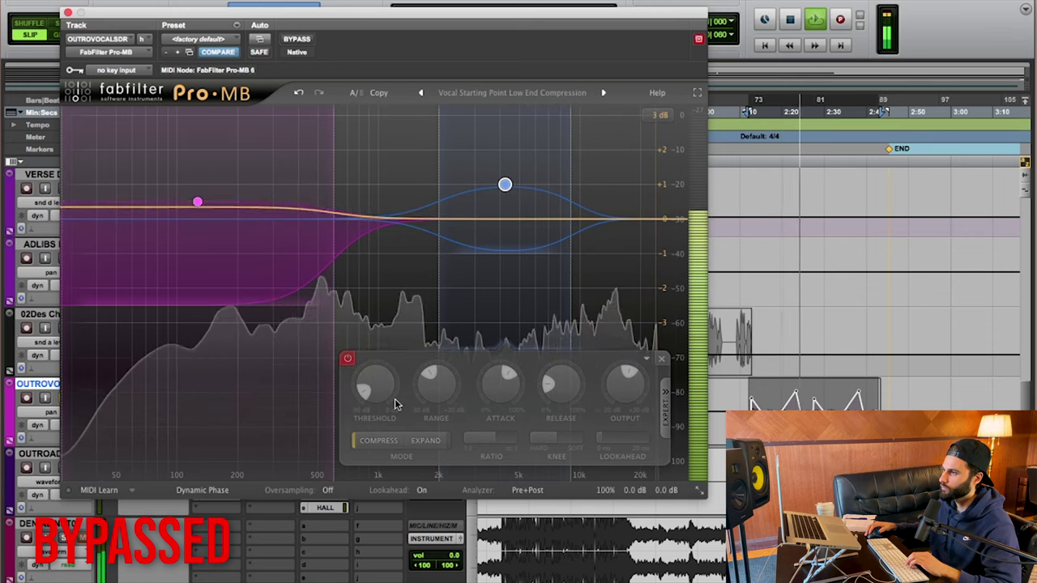
pyautogui.click(347, 358)
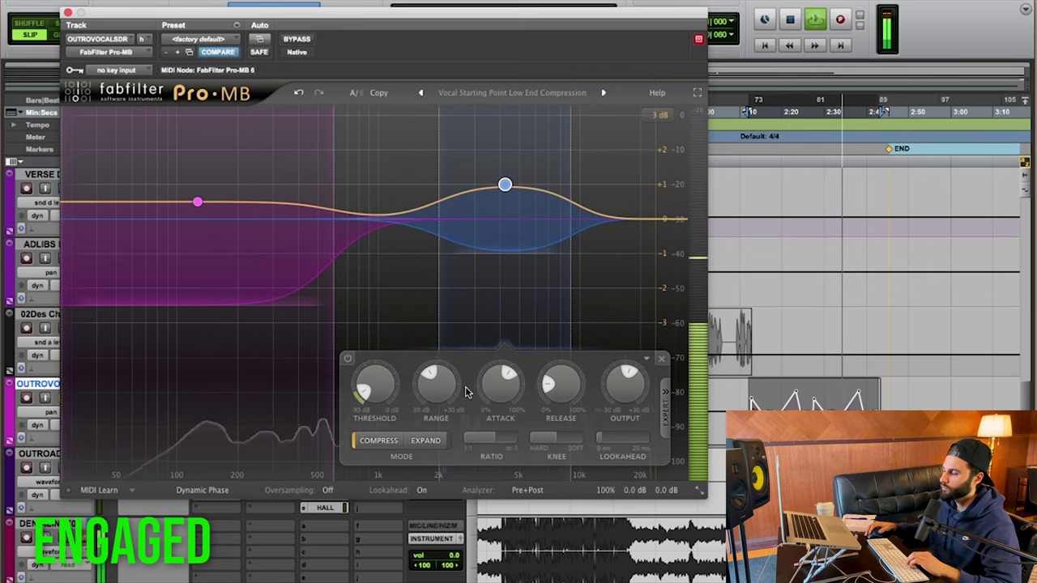
pyautogui.click(347, 359)
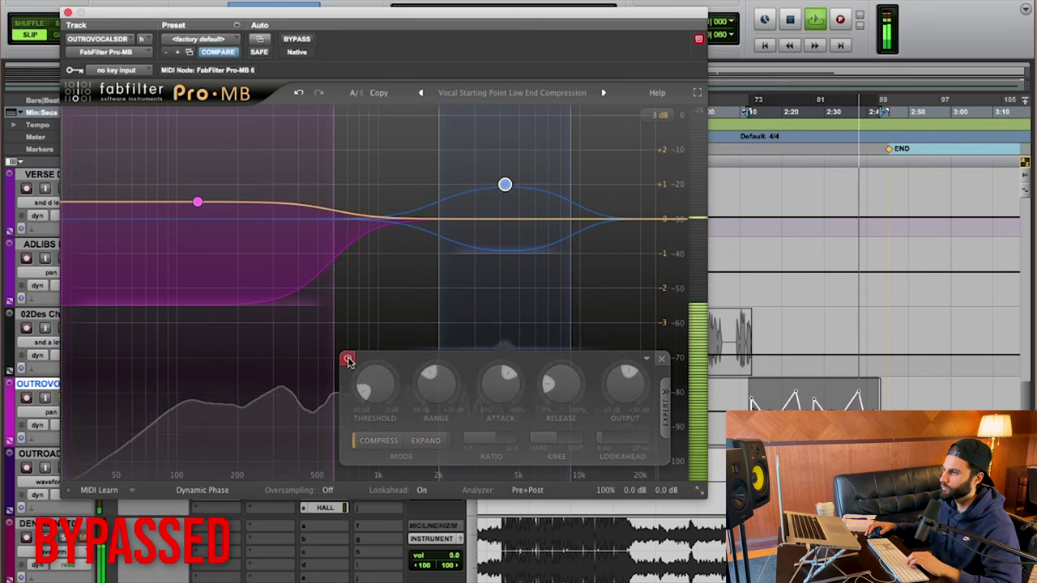
pyautogui.click(348, 359)
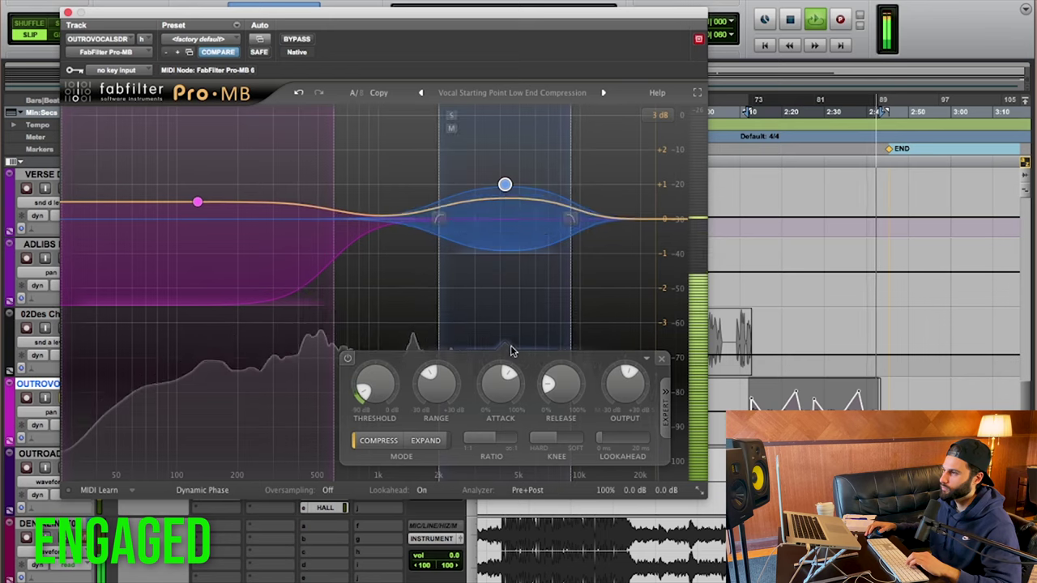
pyautogui.press('space')
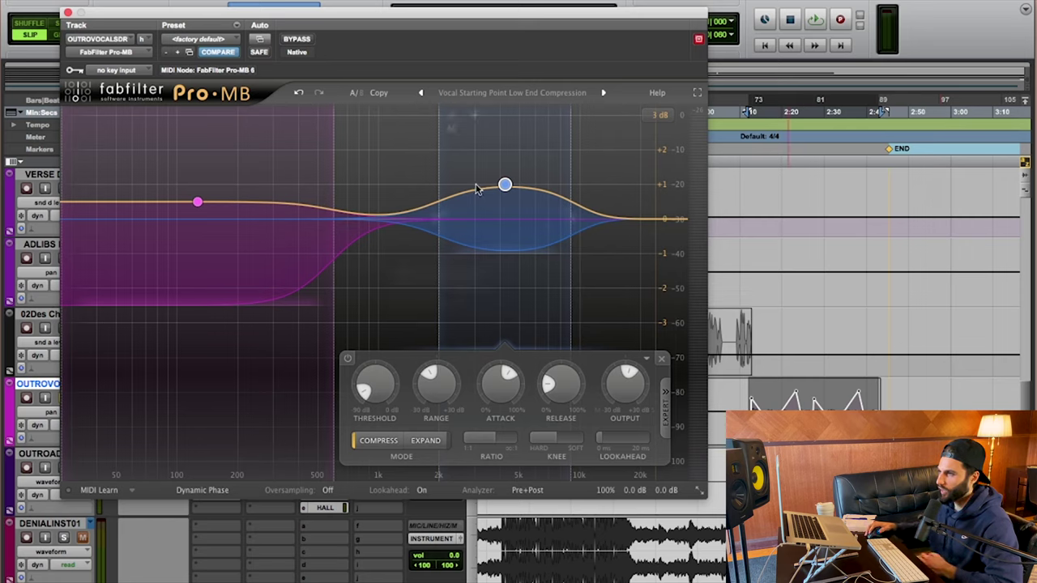
pyautogui.moveTo(498, 188)
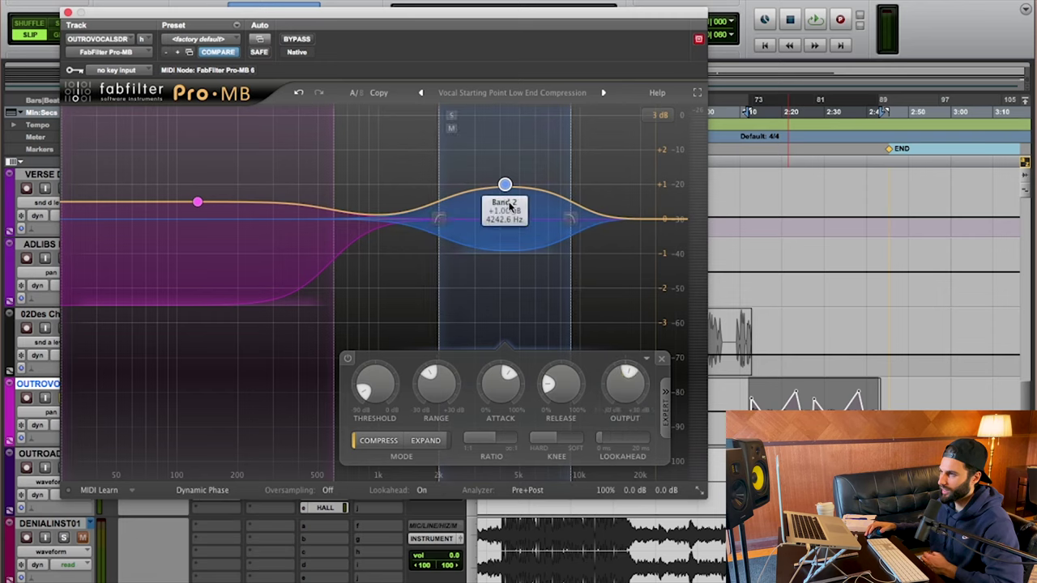
pyautogui.moveTo(504, 260)
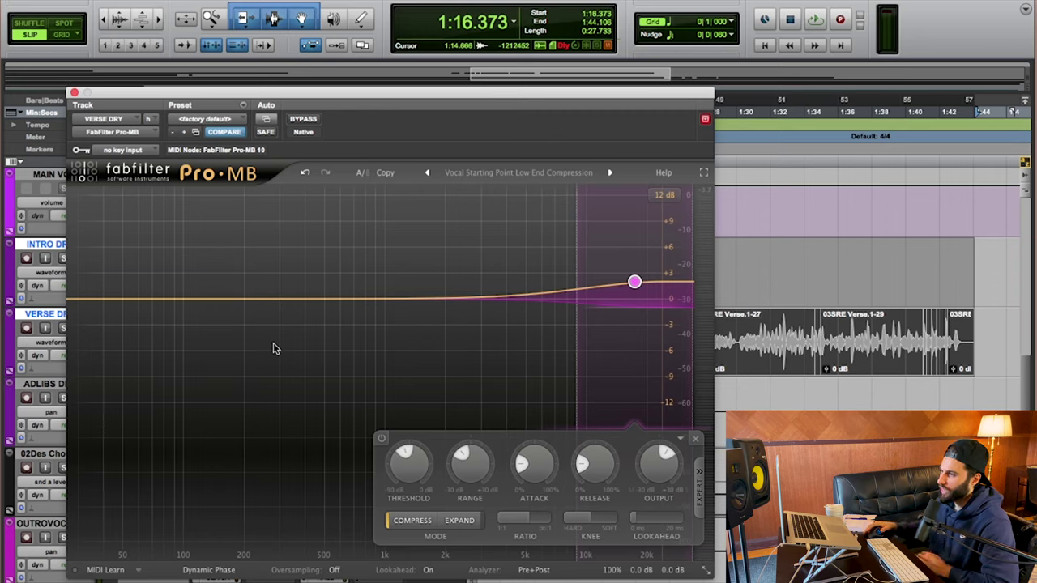
# Move the VERSE DRY Pro-MB window off the inserts, inspect the track's Maag EQ2 plugin, and close it
pyautogui.moveTo(607, 293)
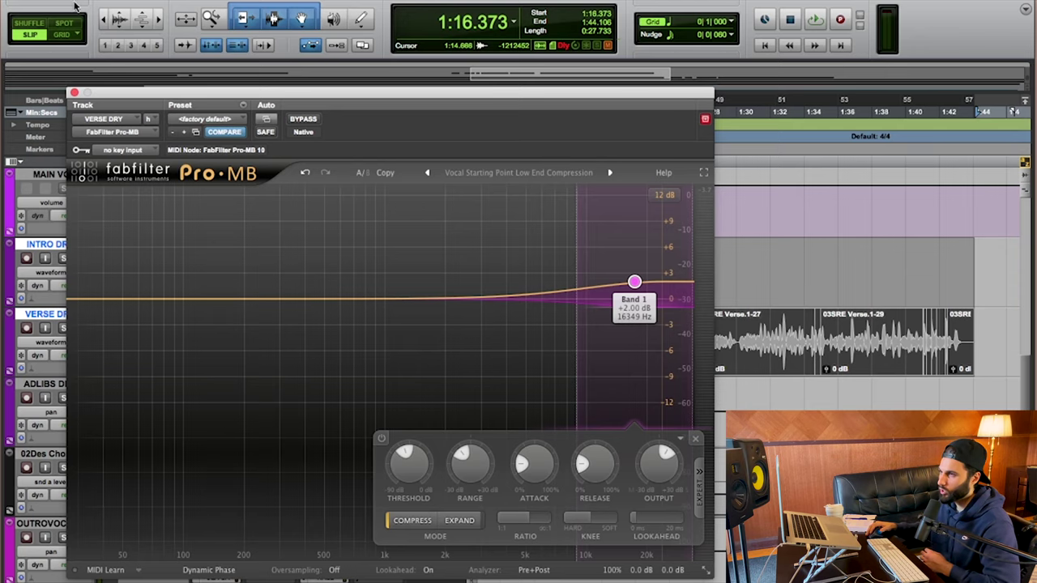
pyautogui.moveTo(137, 89); pyautogui.dragTo(466, 85)
pyautogui.click(275, 329)
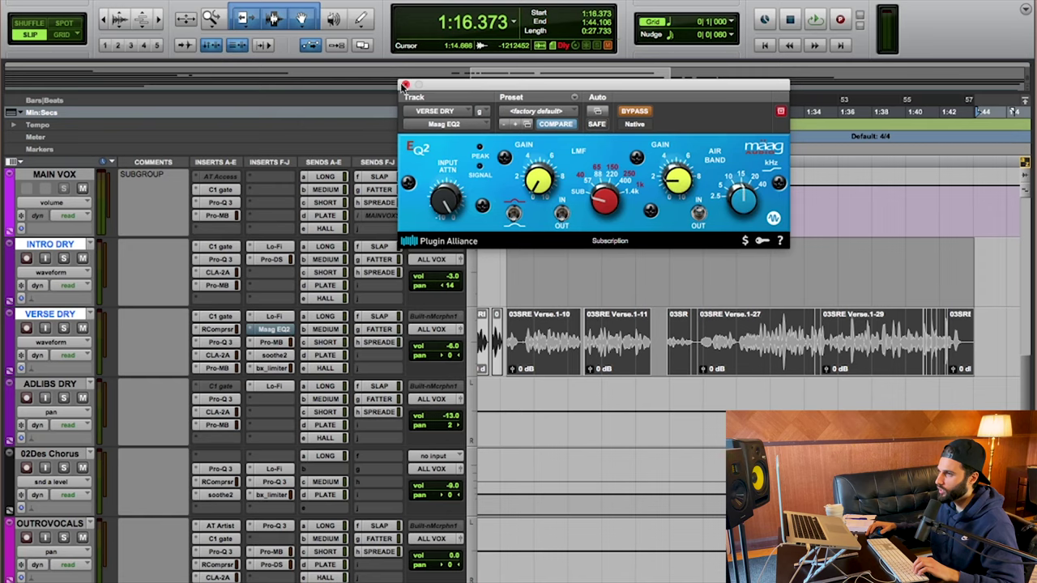
pyautogui.click(406, 85)
# Reopen the Pro-MB insert on the VERSE DRY track and position its window so the high band is fully visible
pyautogui.click(275, 343)
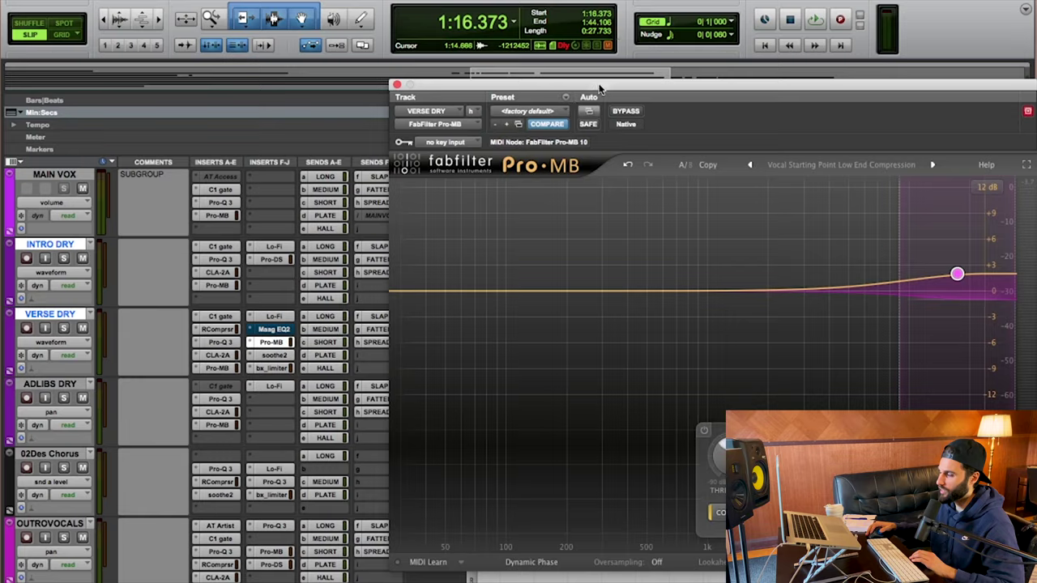
pyautogui.moveTo(607, 86); pyautogui.dragTo(285, 59)
pyautogui.moveTo(636, 245)
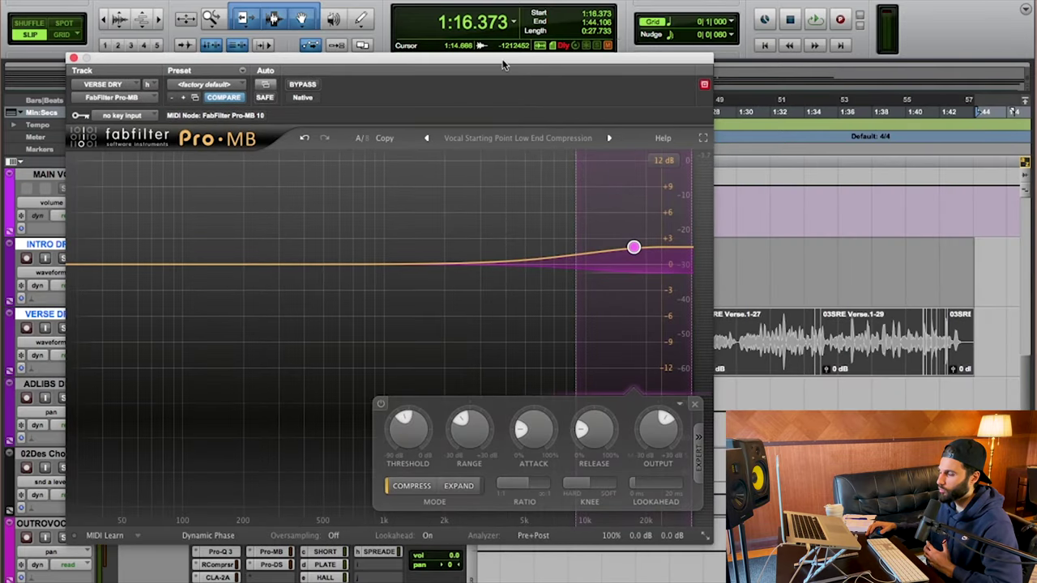
# Shift the VERSE DRY Pro-MB window aside and play the verse vocals, comparing the plugin bypassed and engaged
pyautogui.moveTo(494, 64); pyautogui.dragTo(465, 59)
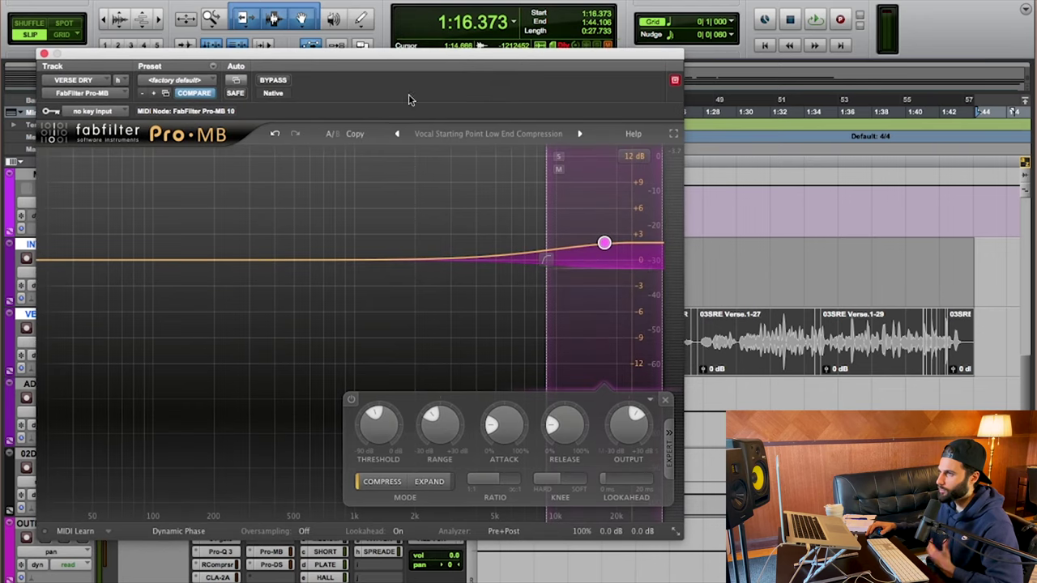
pyautogui.click(267, 84)
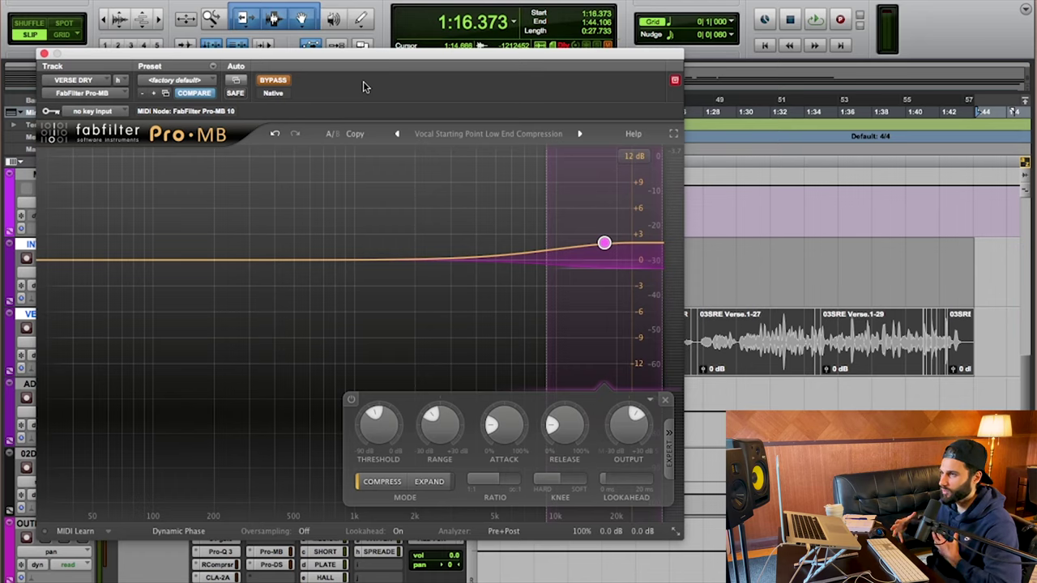
pyautogui.click(285, 85)
pyautogui.press('space')
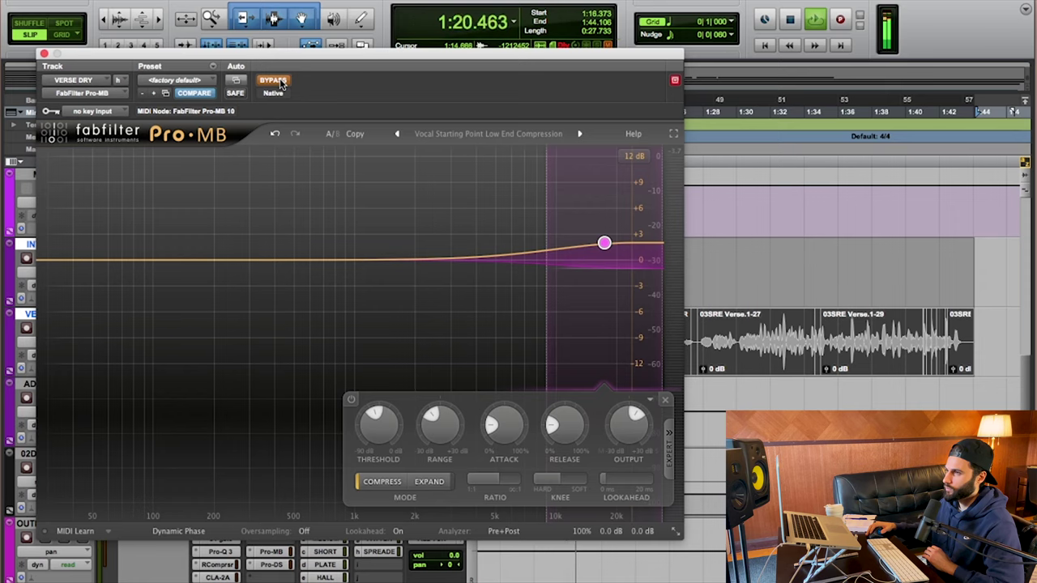
pyautogui.click(281, 84)
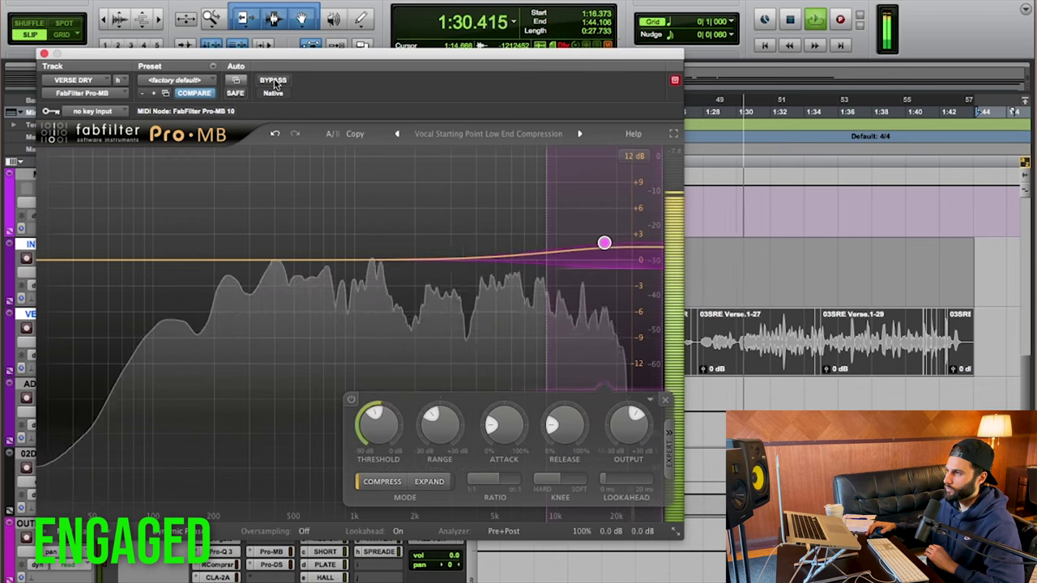
pyautogui.click(273, 81)
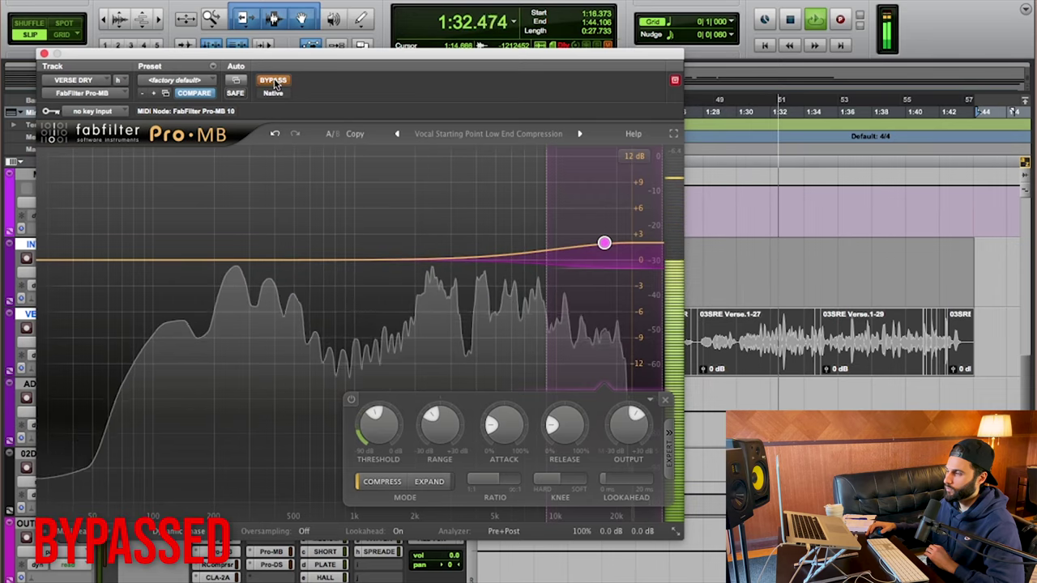
pyautogui.click(273, 81)
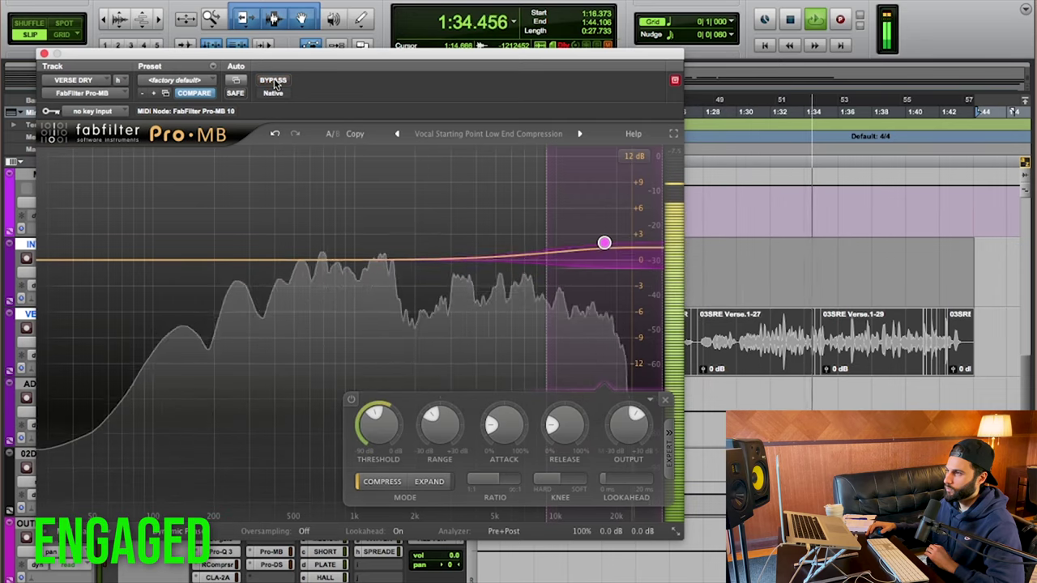
pyautogui.press('space')
# Select the end of the 03SRE Verse.1-27 clip, about 4.1 seconds long, and play it with Pro-MB bypassed and engaged
pyautogui.click(758, 327)
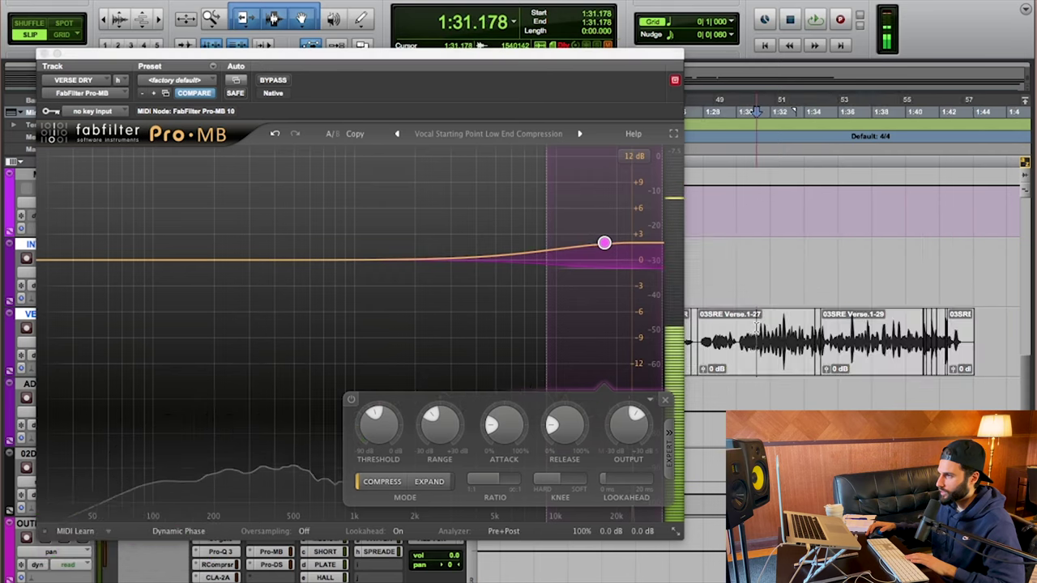
pyautogui.moveTo(759, 327); pyautogui.dragTo(824, 324)
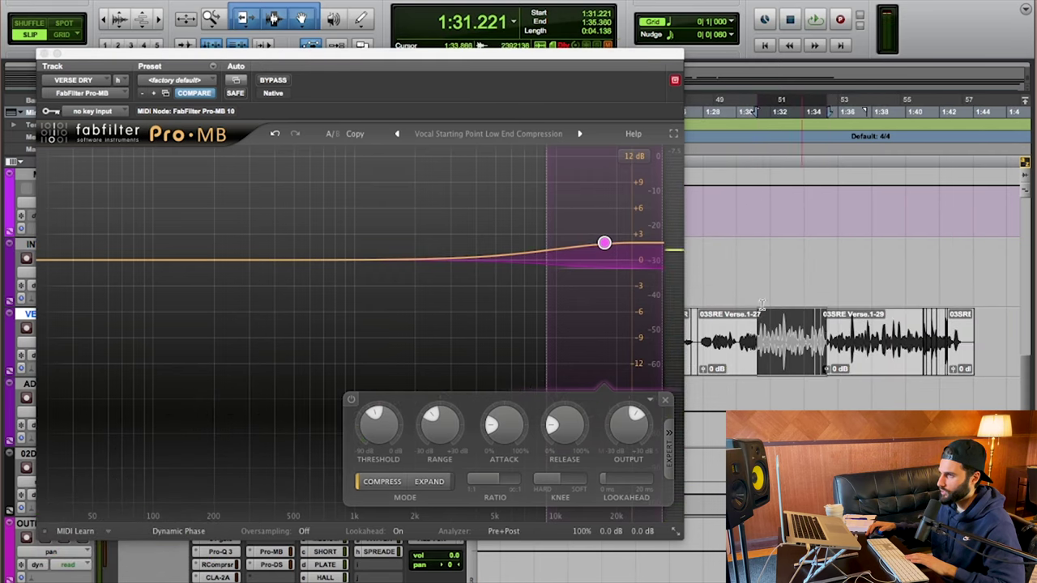
pyautogui.click(274, 81)
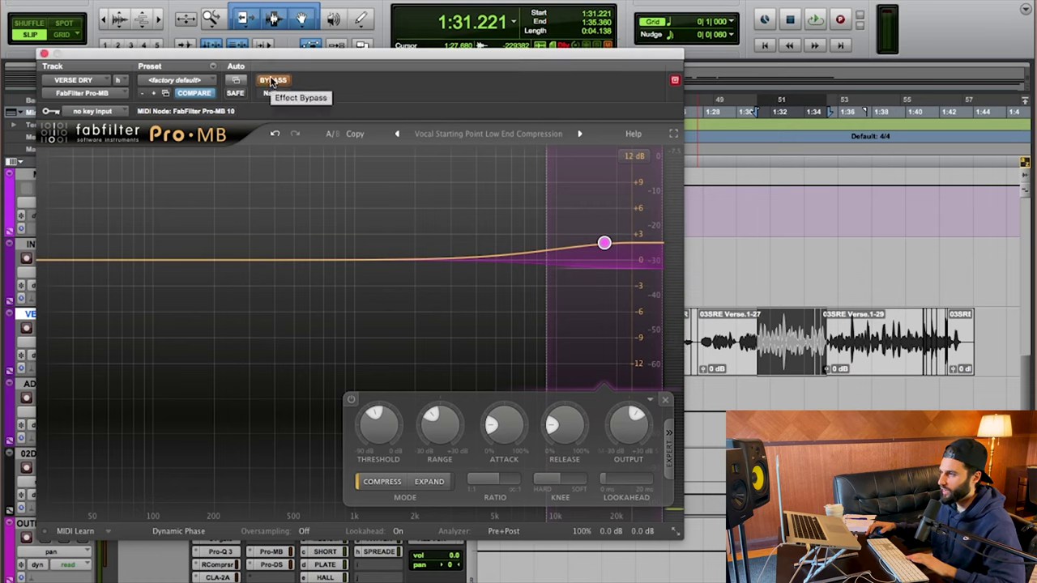
pyautogui.press('space')
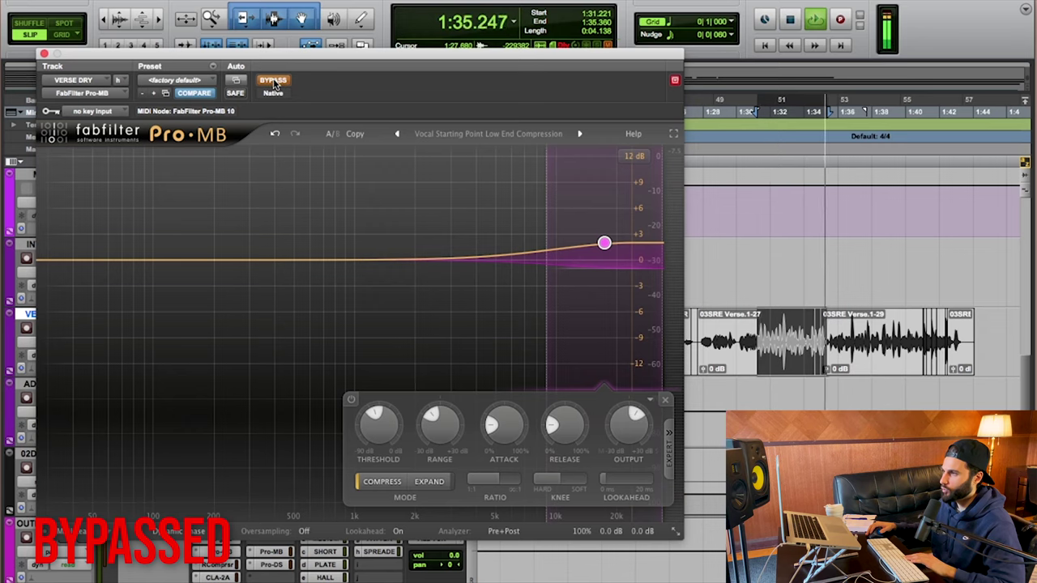
pyautogui.click(274, 82)
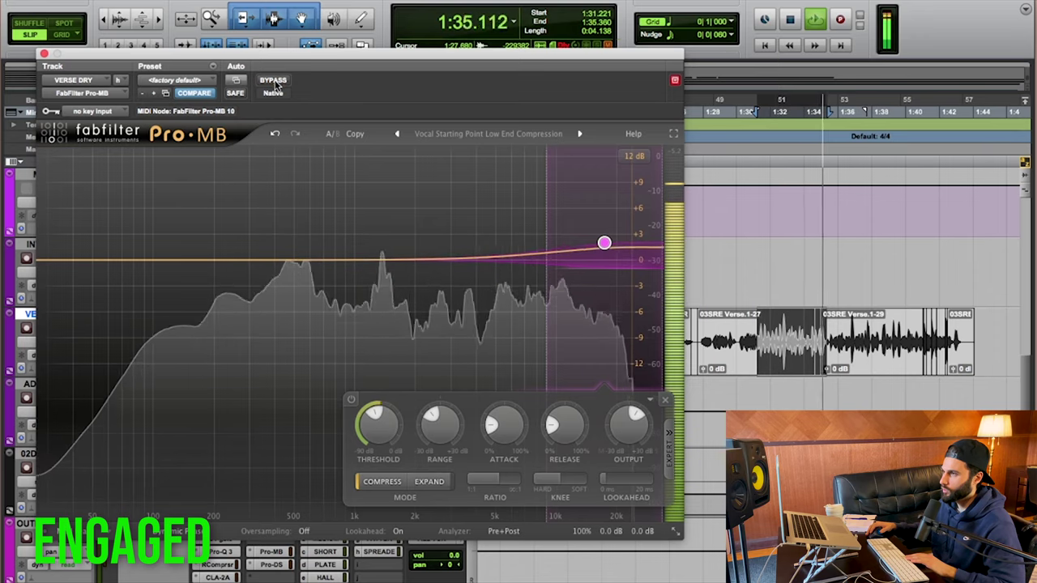
pyautogui.press('space')
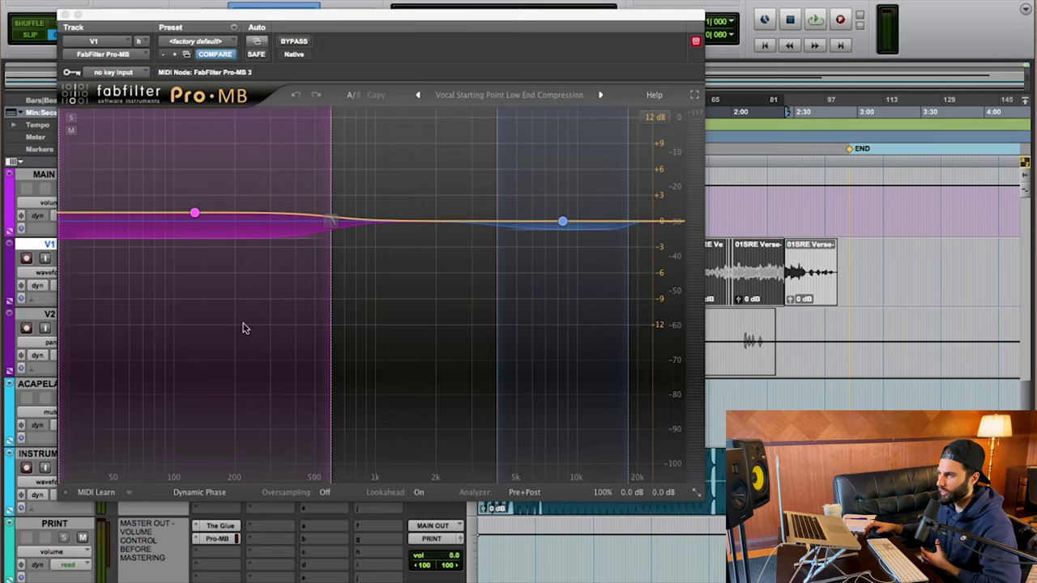
# Show the controls of Band 2 in the V1 track's Pro-MB and shift the plugin window slightly aside
pyautogui.moveTo(541, 235)
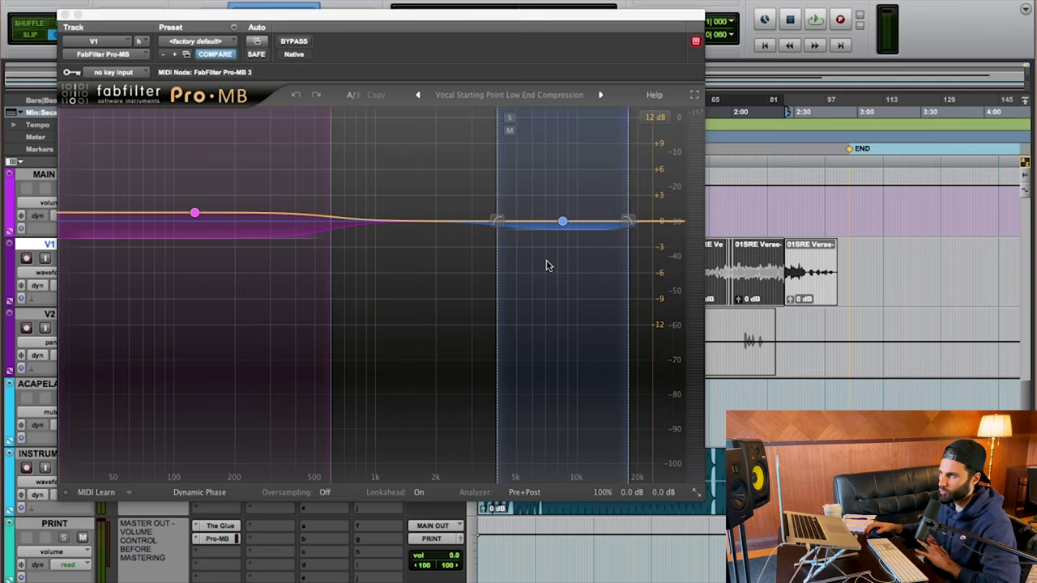
pyautogui.click(562, 222)
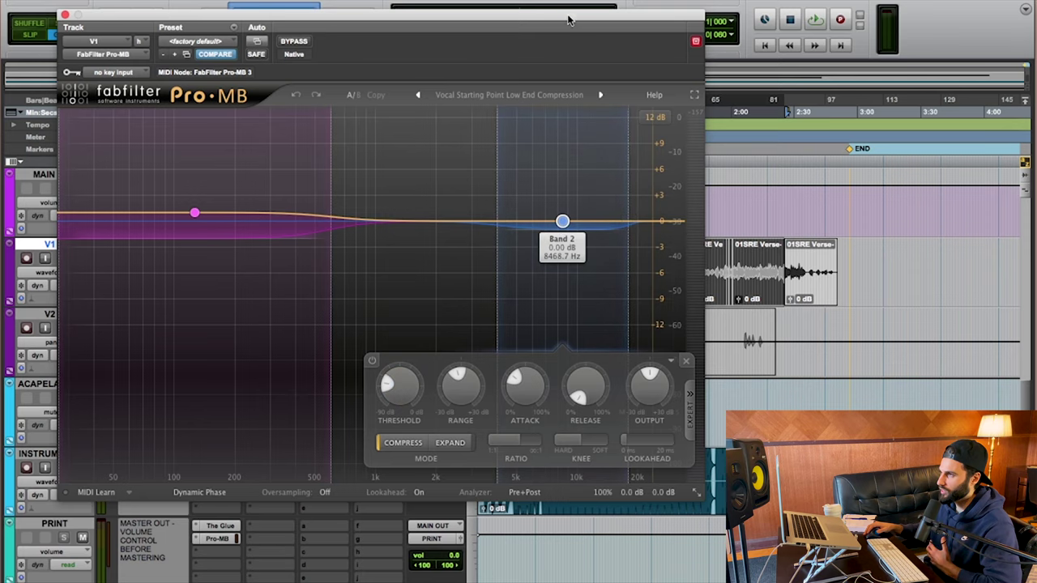
pyautogui.moveTo(566, 18); pyautogui.dragTo(542, 19)
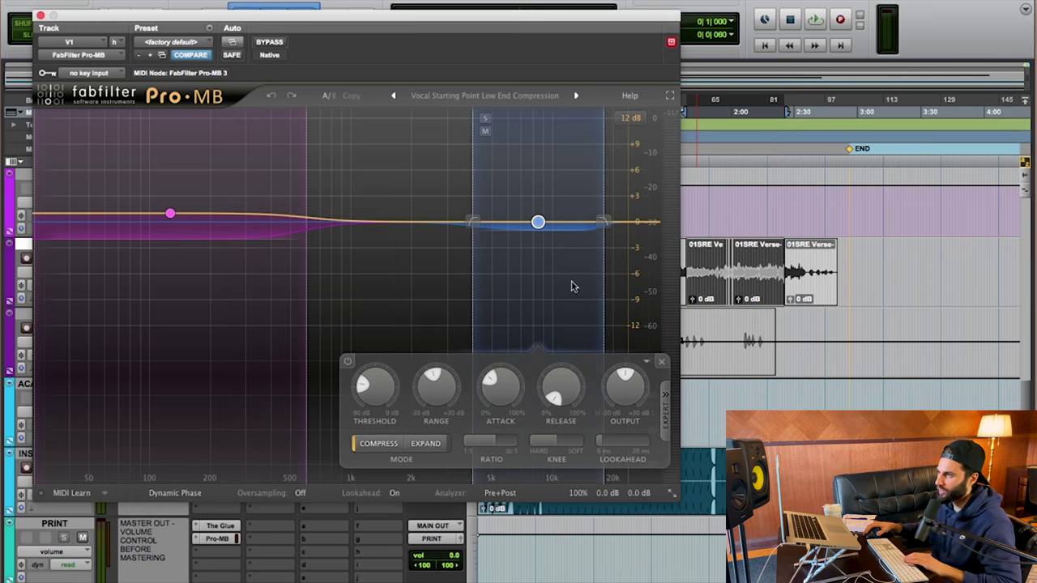
# Solo Band 2 in the V1 track's Pro-MB and select the 01SRE Verse clip starting just before 2:00
pyautogui.click(485, 118)
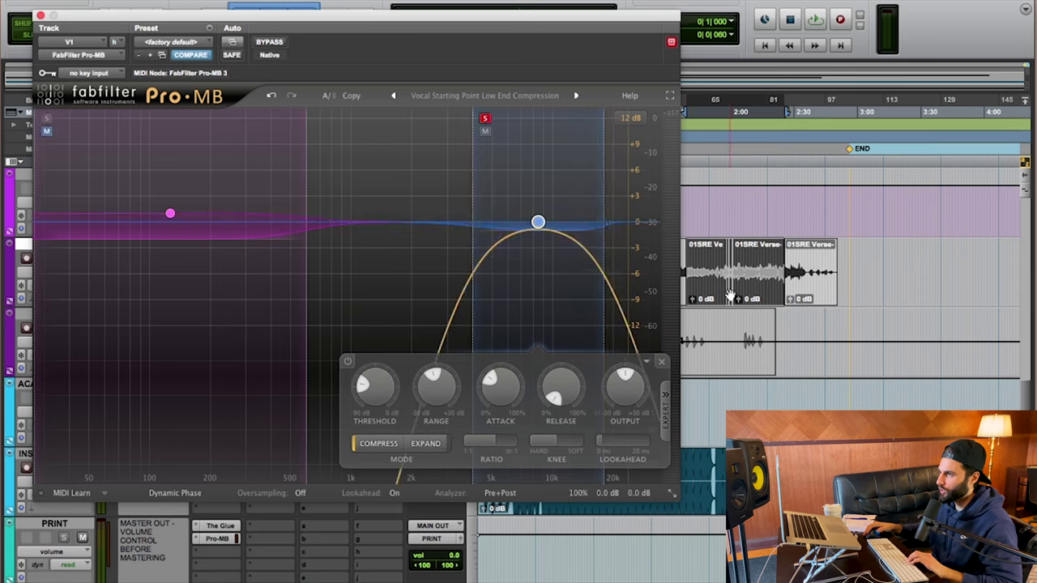
pyautogui.click(737, 260)
pyautogui.click(738, 261)
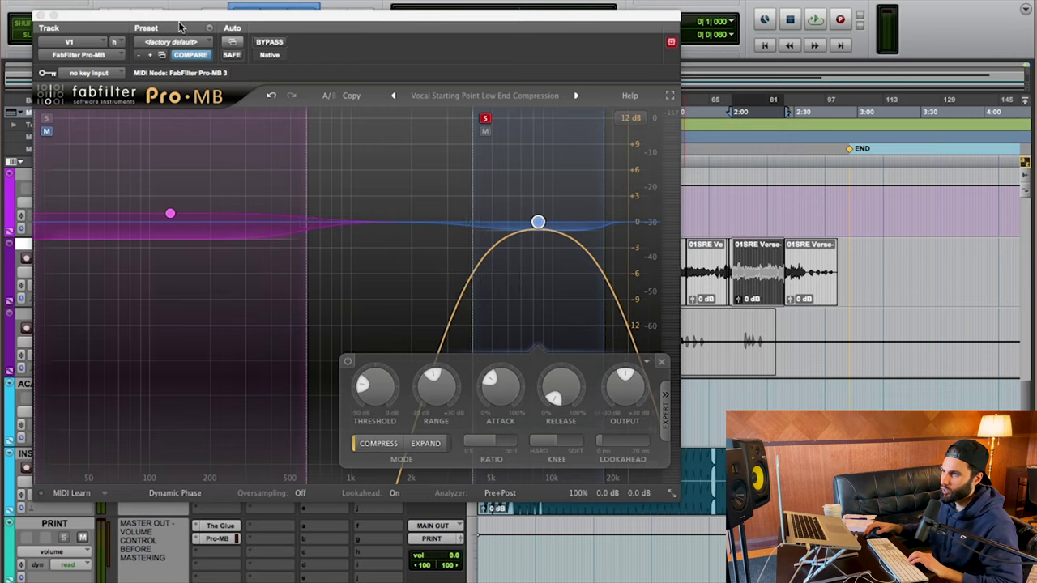
# Solo the V1 track beneath the plugin window and play the selected clip to hear only Band 2
pyautogui.moveTo(183, 30); pyautogui.dragTo(256, 28)
pyautogui.click(64, 257)
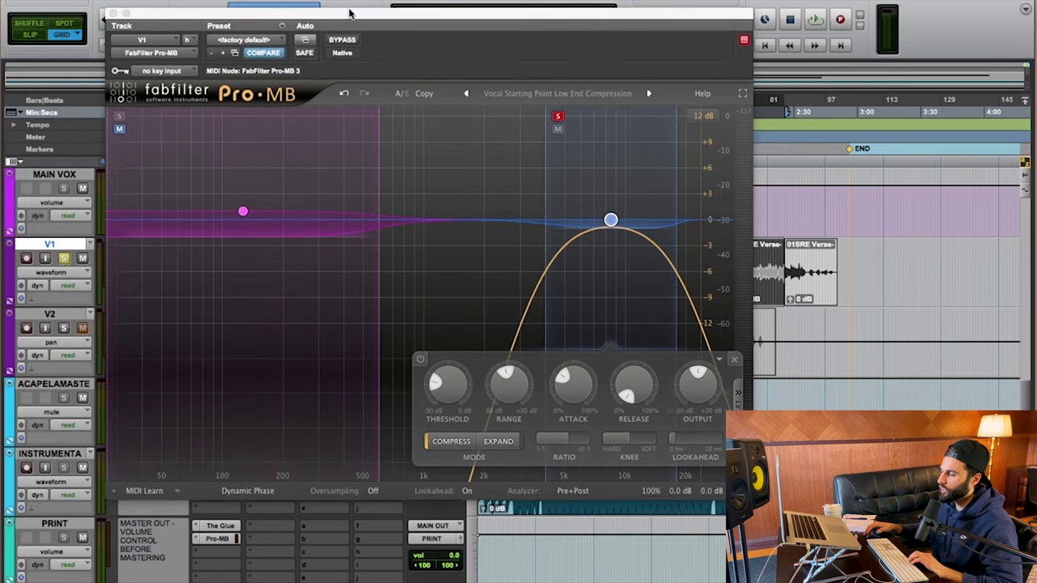
pyautogui.moveTo(350, 12); pyautogui.dragTo(301, 15)
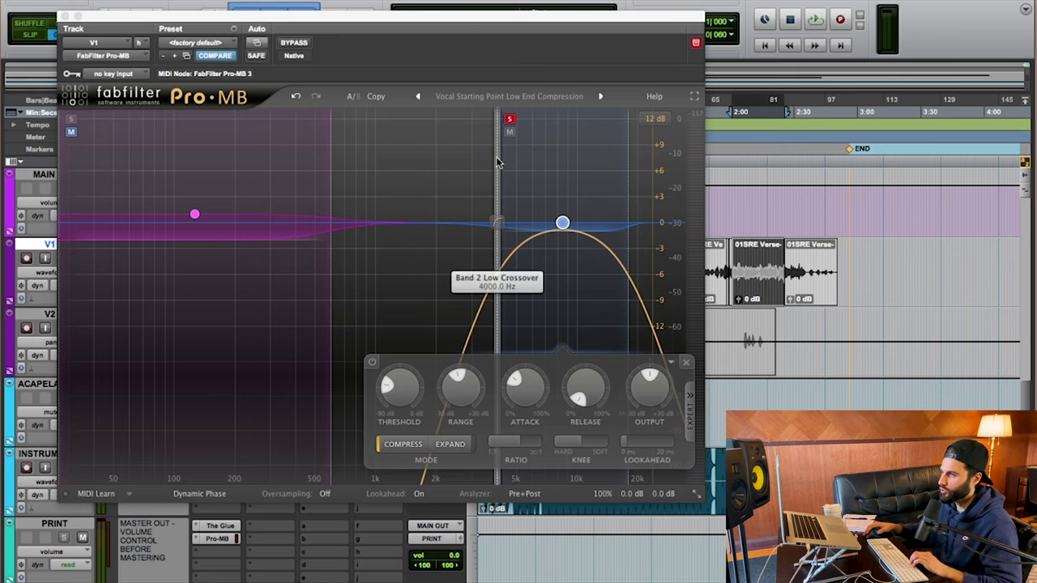
pyautogui.press('space')
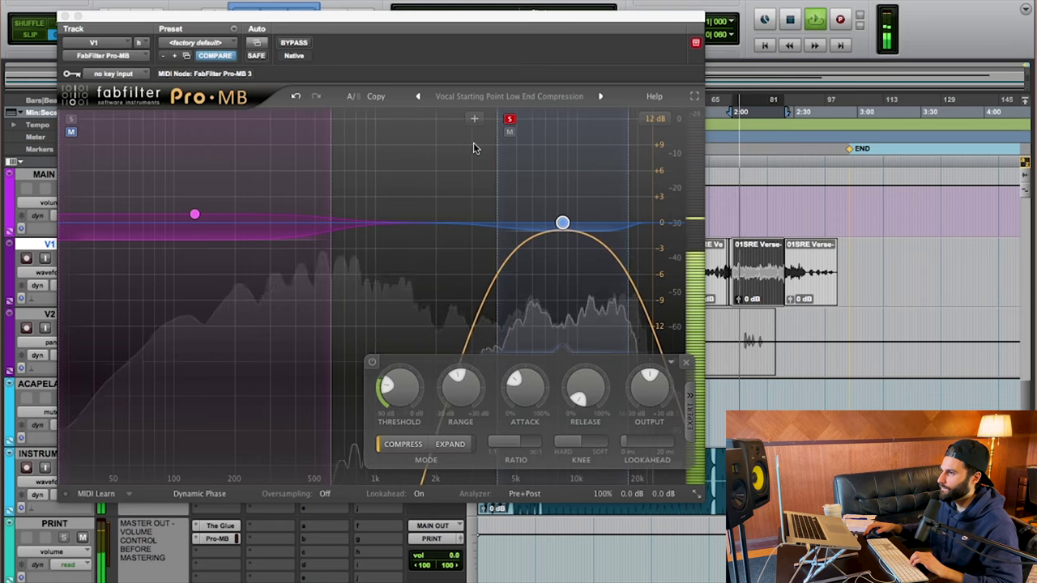
pyautogui.press('space')
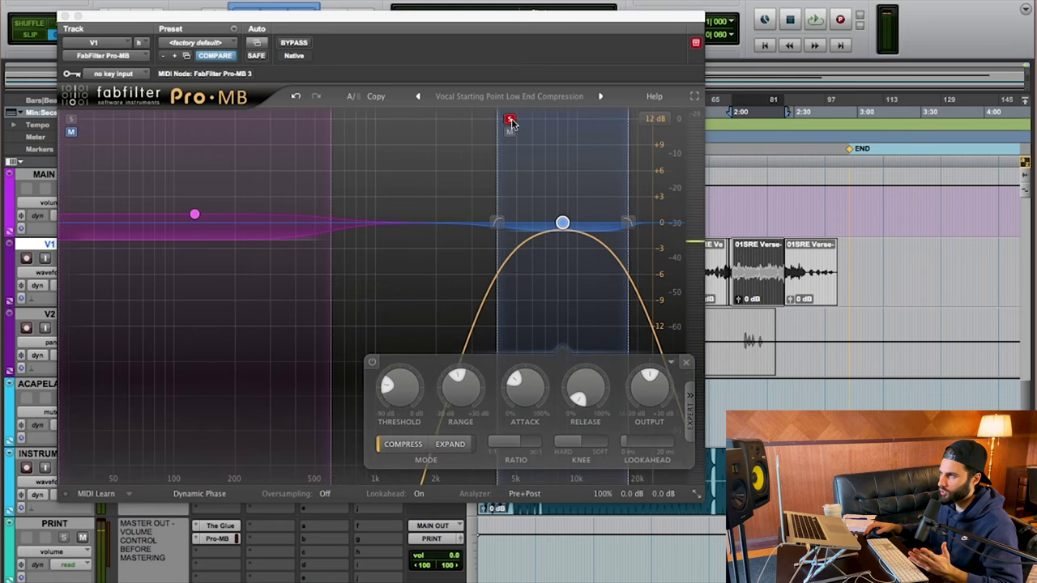
# Take Band 2 out of solo and set Pro-MB's display range to 3 dB
pyautogui.click(510, 120)
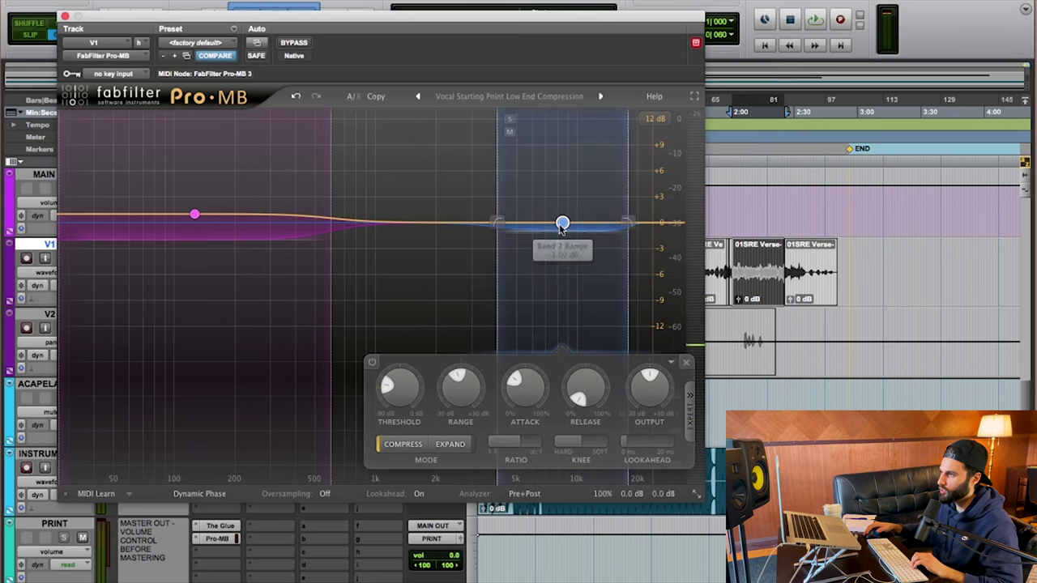
pyautogui.click(656, 118)
pyautogui.click(661, 133)
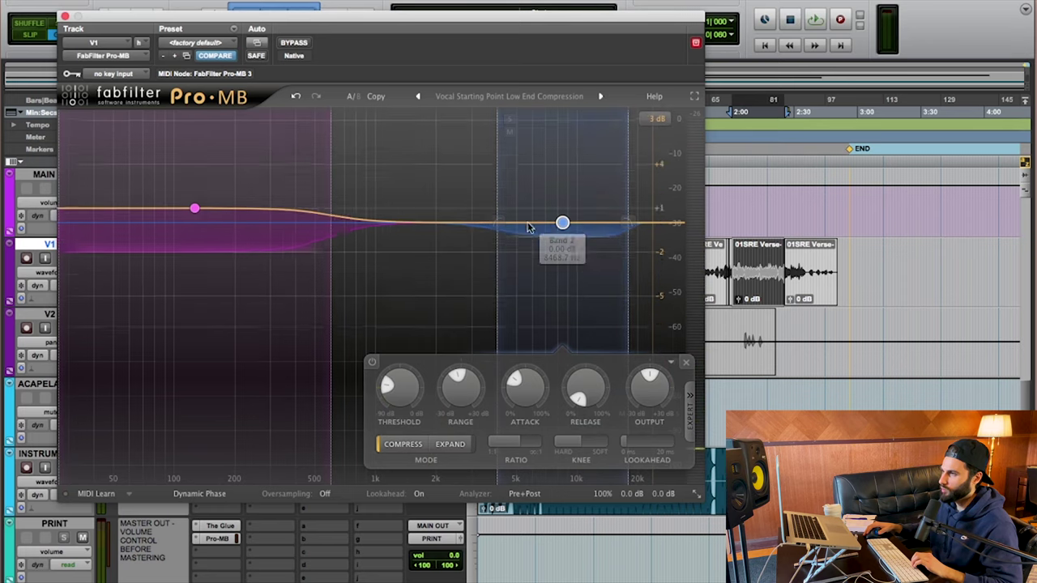
# Play the selected V1 verse clip and compare the sound with Band 2 bypassed and engaged, leaving the band engaged
pyautogui.press('space')
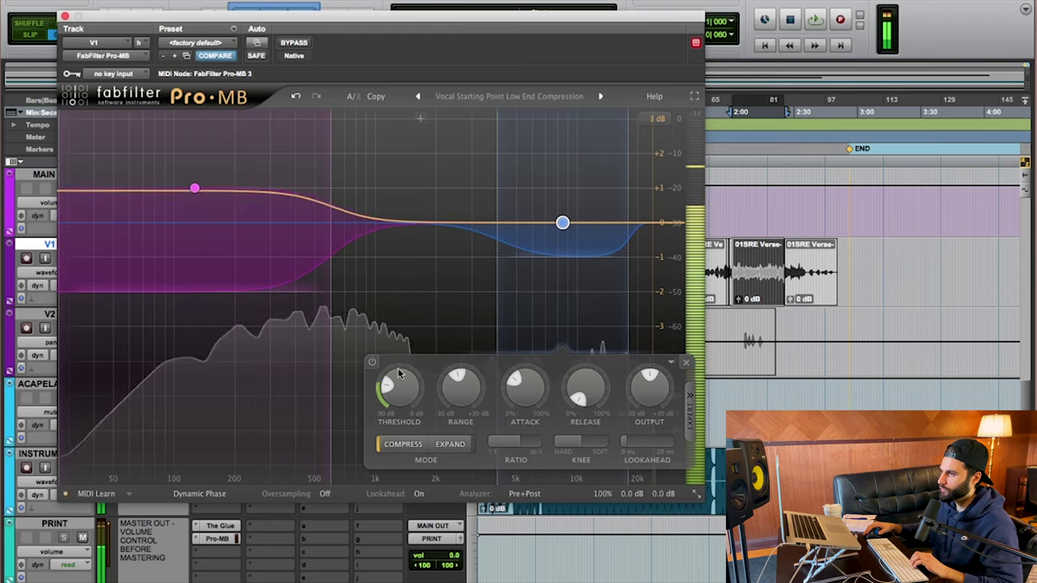
pyautogui.click(372, 363)
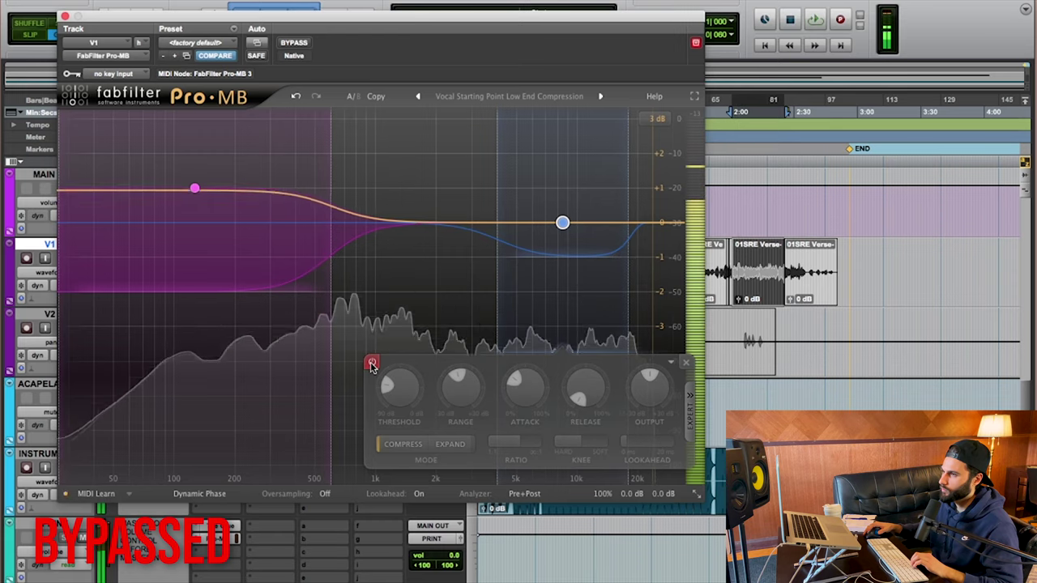
pyautogui.click(372, 364)
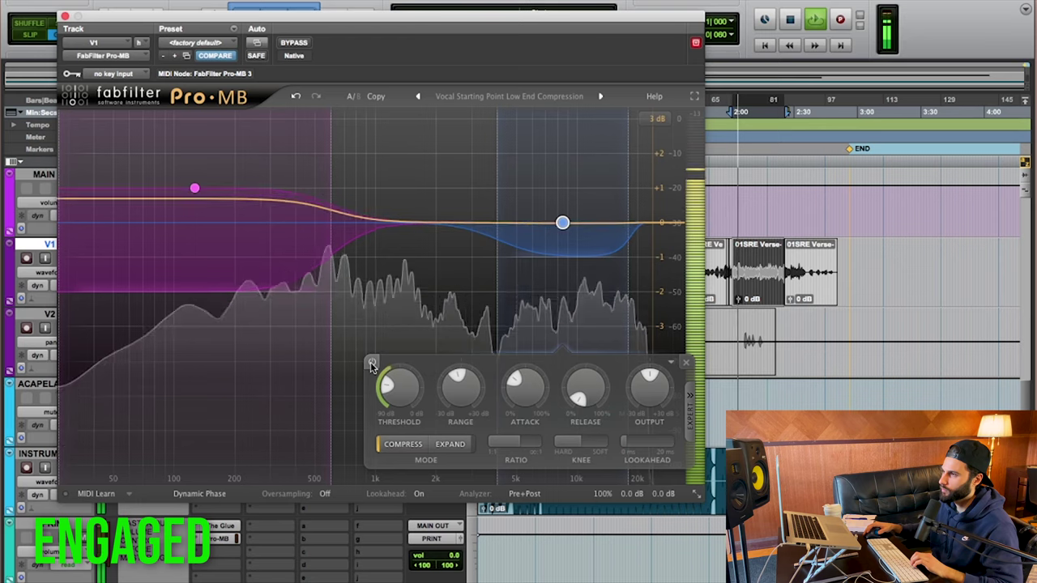
pyautogui.press('space')
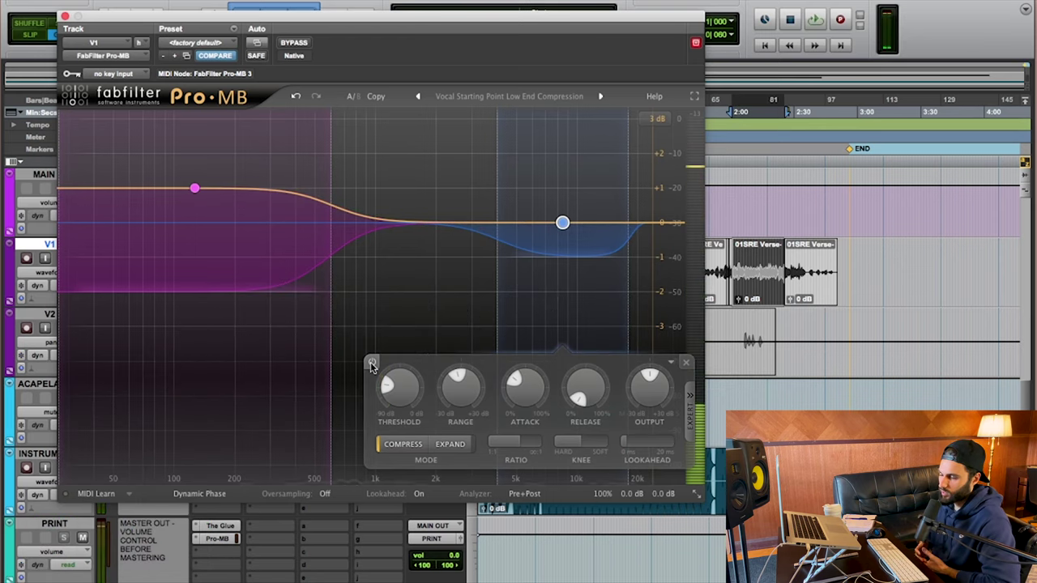